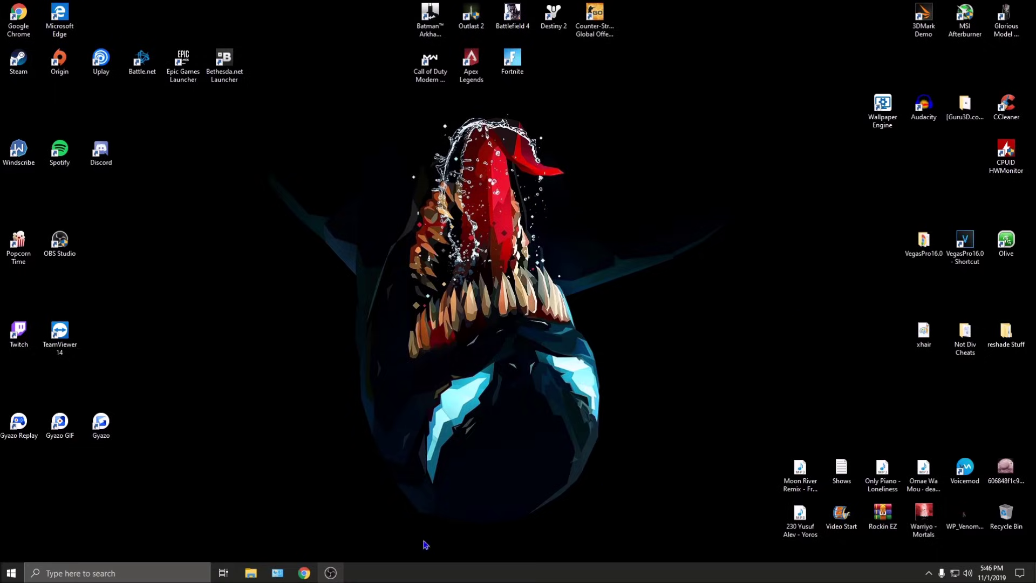
Launch Google Chrome from the taskbar.
left_click(305, 572)
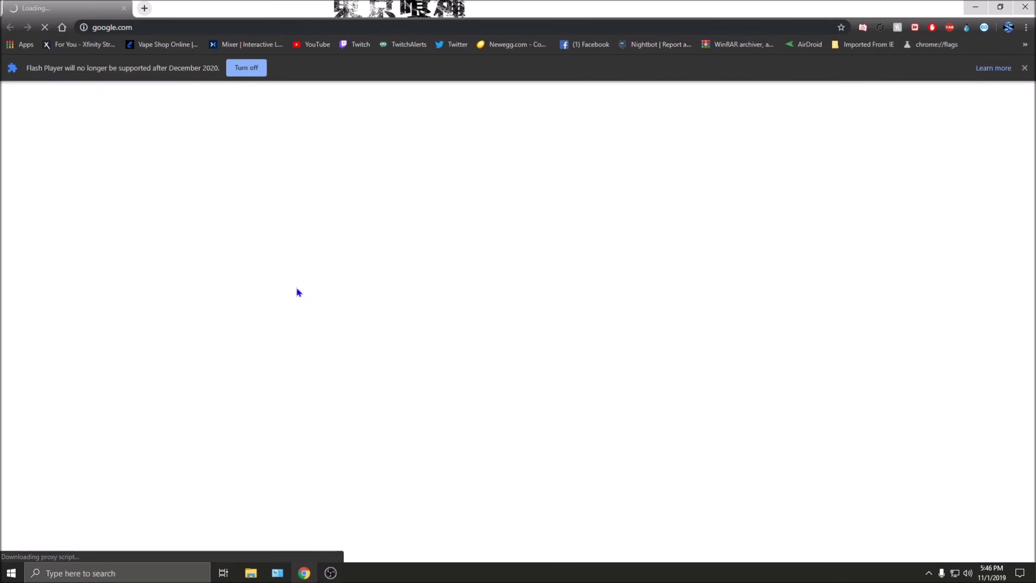
Search Google for 'nvidia drivers' and open the GeForce drivers page.
left_click(422, 272)
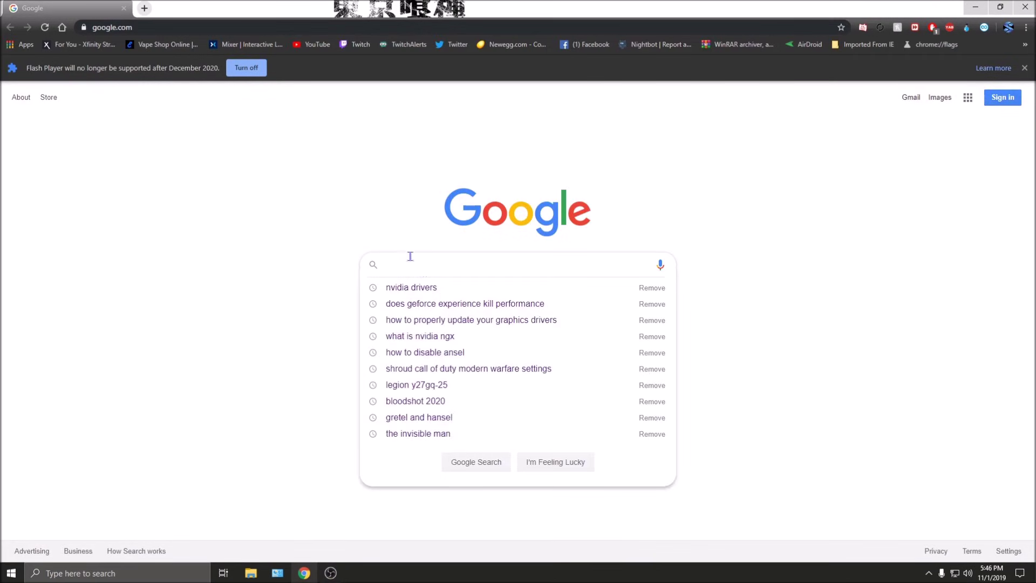
left_click(417, 292)
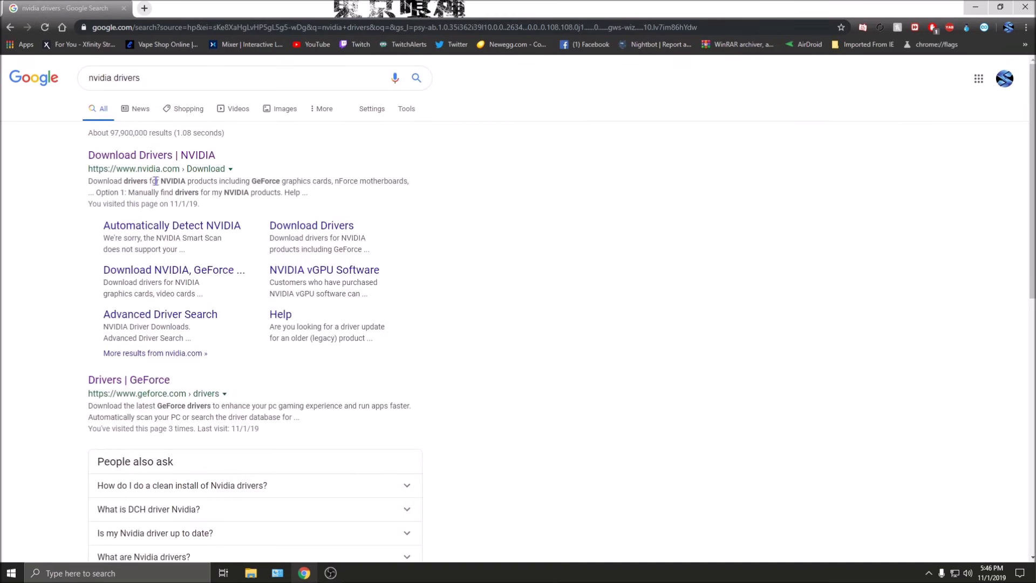
left_click(161, 382)
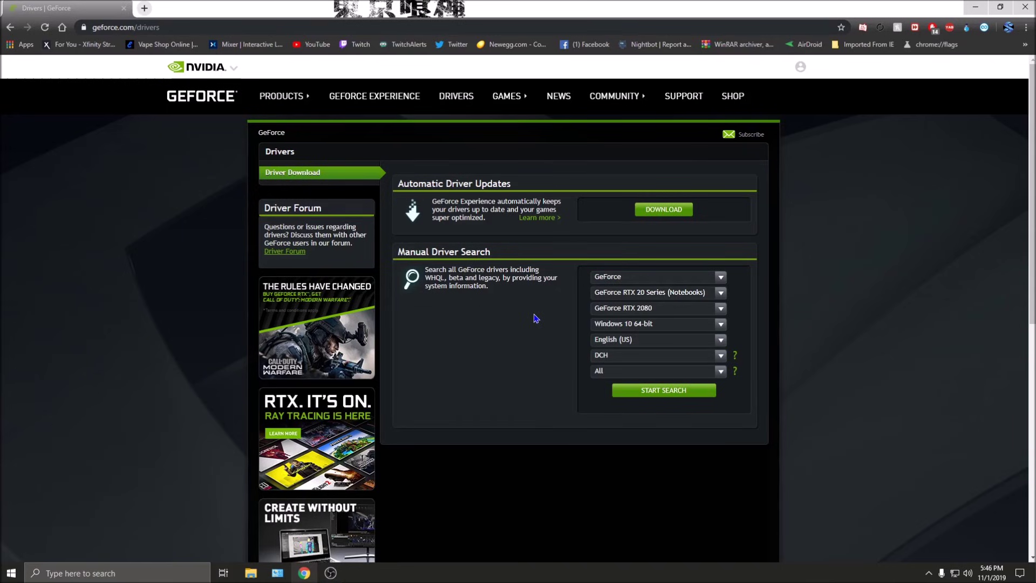
Search for Standard, All-download-type drivers for the GeForce RTX 20 Series RTX 2080 Ti.
left_click(669, 292)
left_click(652, 296)
left_click(640, 358)
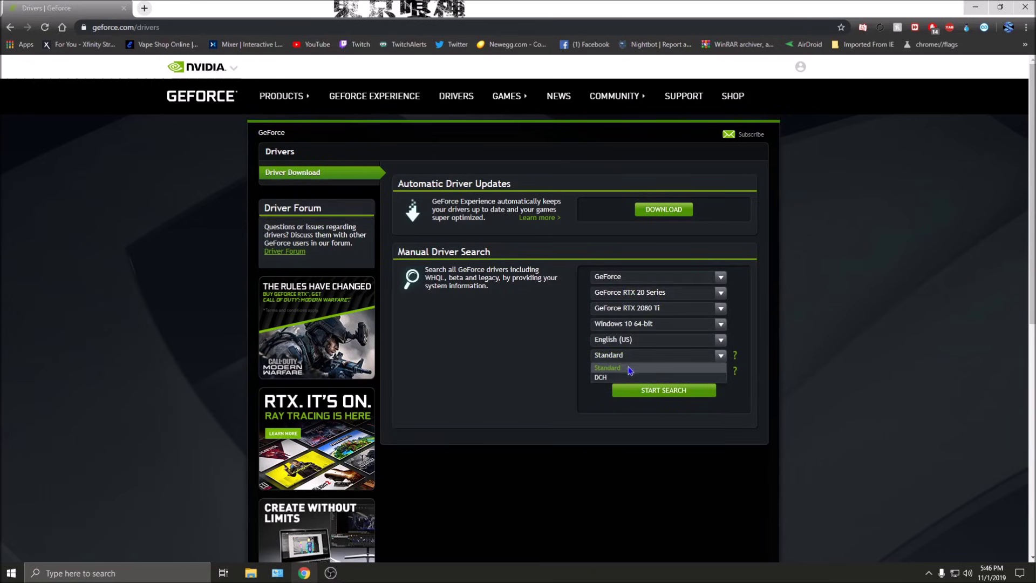
left_click(620, 367)
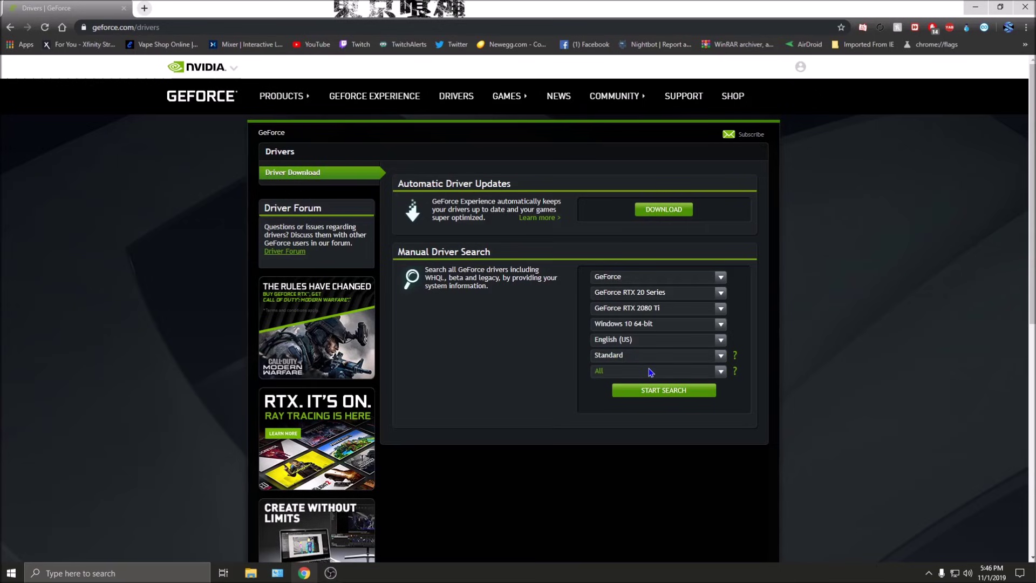
left_click(650, 371)
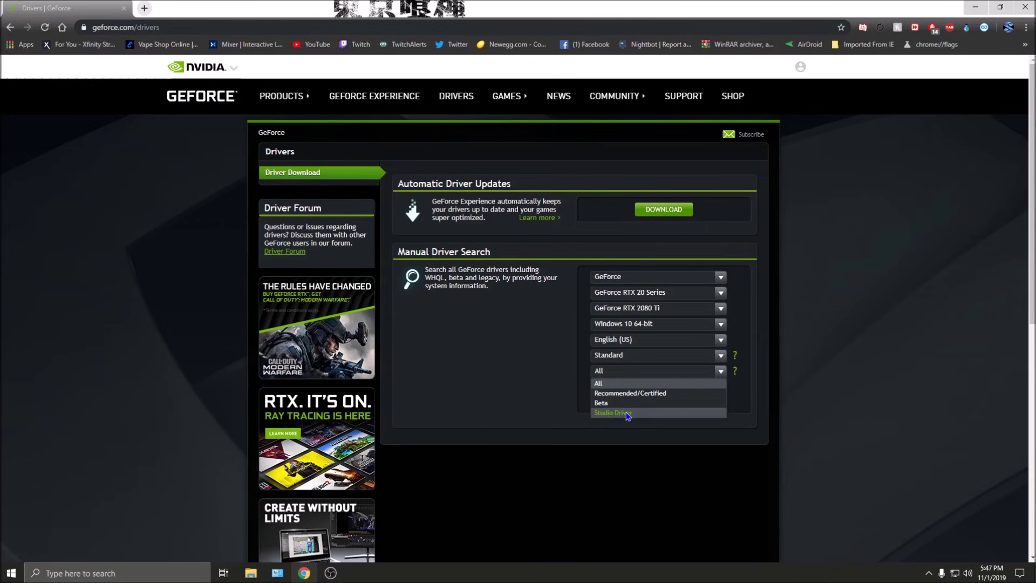
left_click(621, 385)
left_click(648, 393)
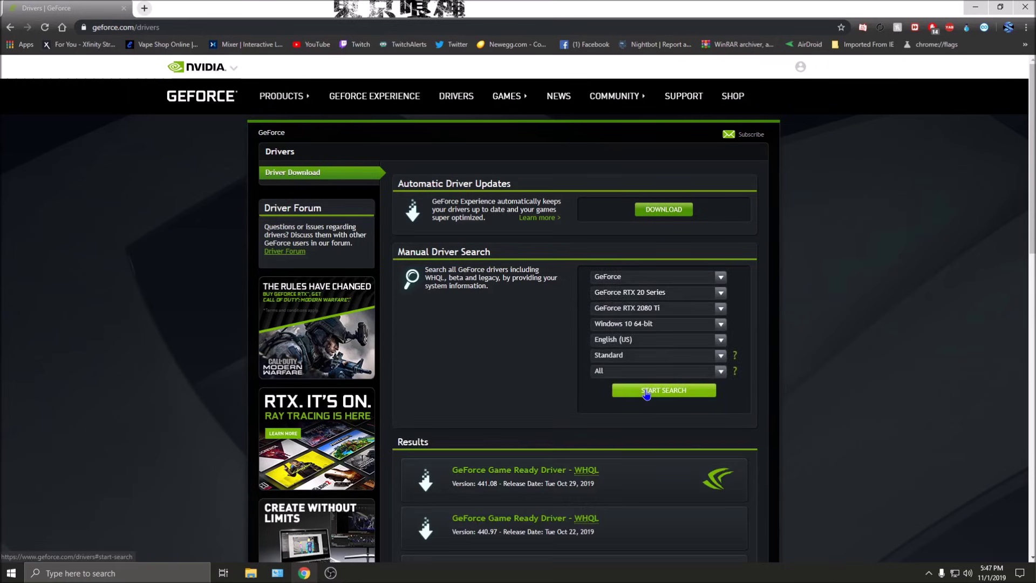
Download Game Ready Driver 441.08 (575 MB), then close Chrome.
scroll(647, 394, "down", 4)
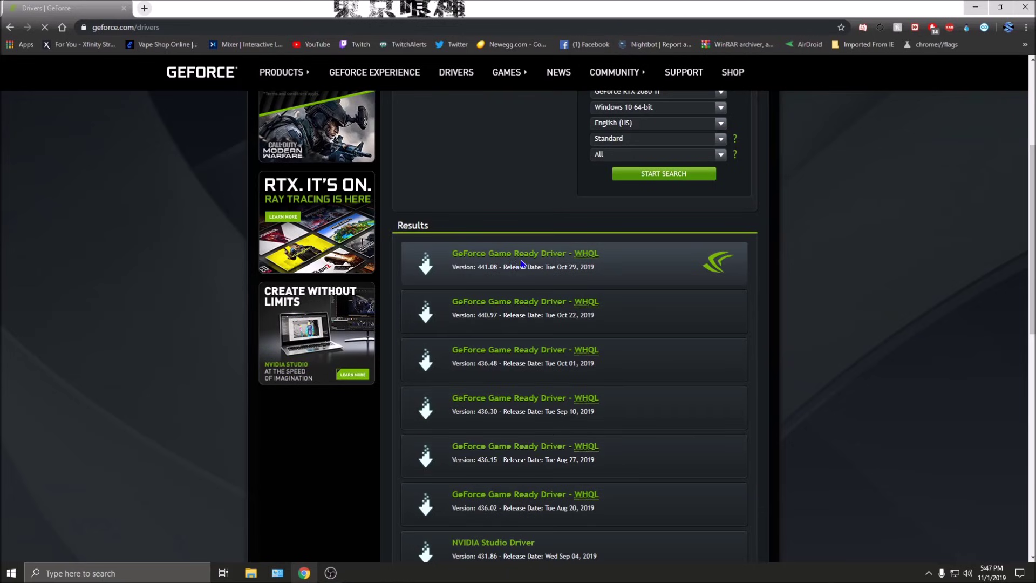
left_click(519, 258)
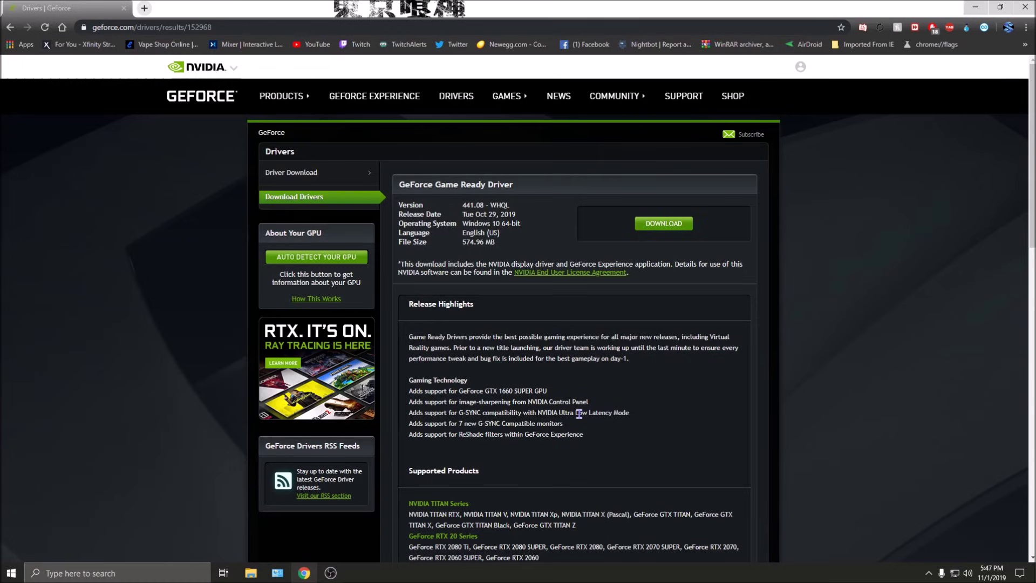
left_click(663, 227)
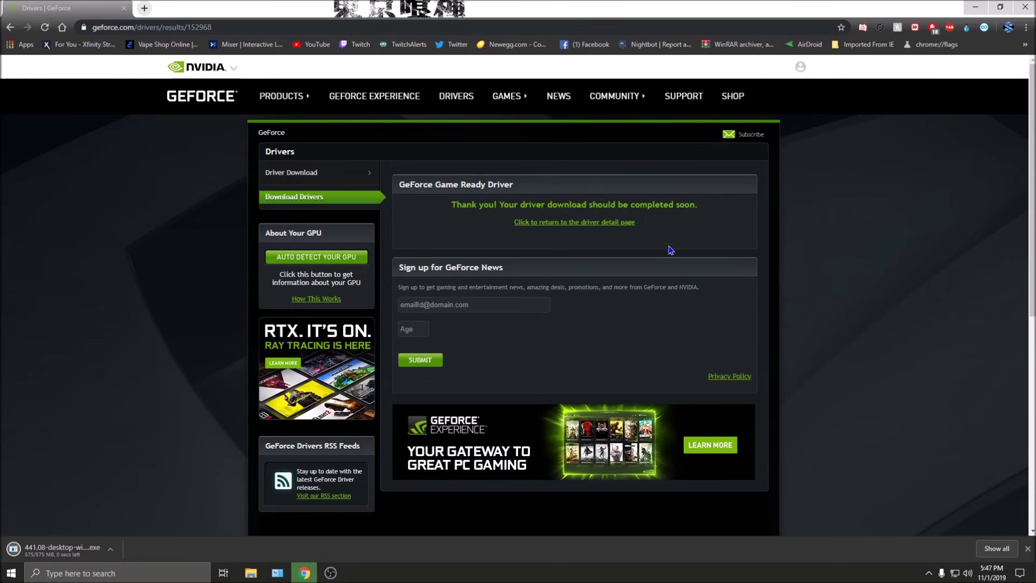
left_click(1025, 7)
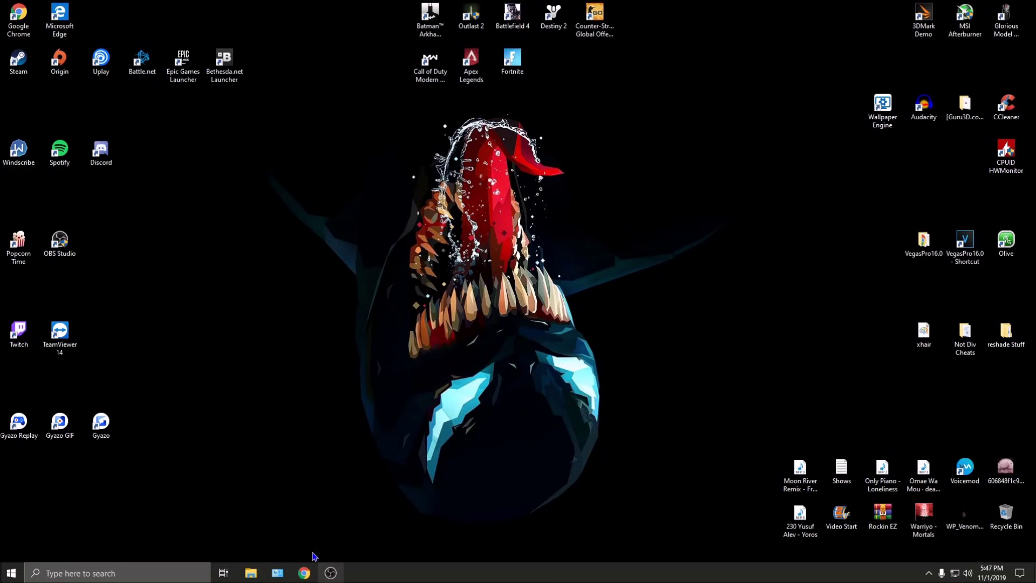
Open Control Panel's installed programs list and scroll to the NVIDIA entries.
left_click(279, 574)
left_click(408, 312)
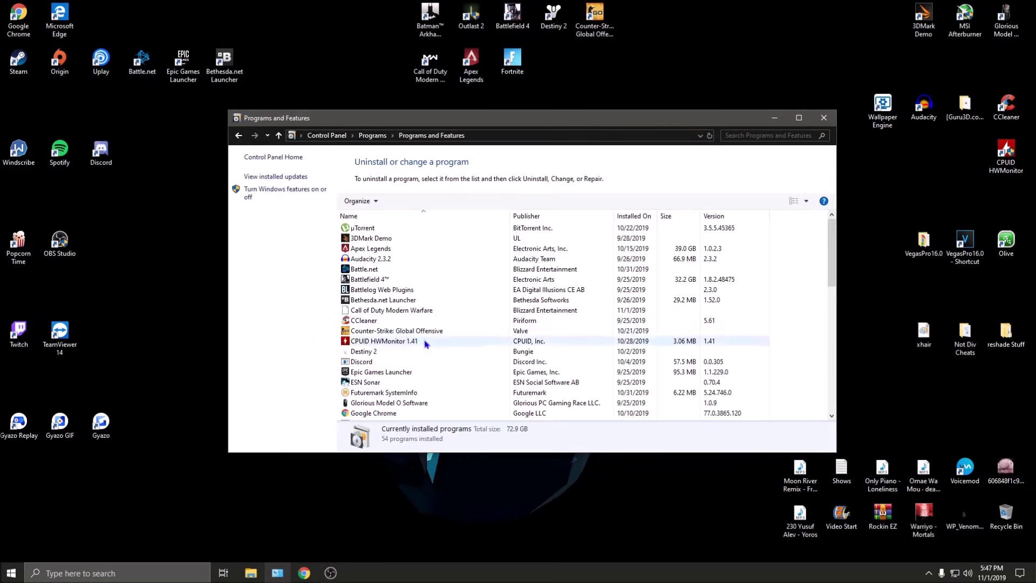
scroll(432, 377, "down", 5)
scroll(437, 402, "down", 5)
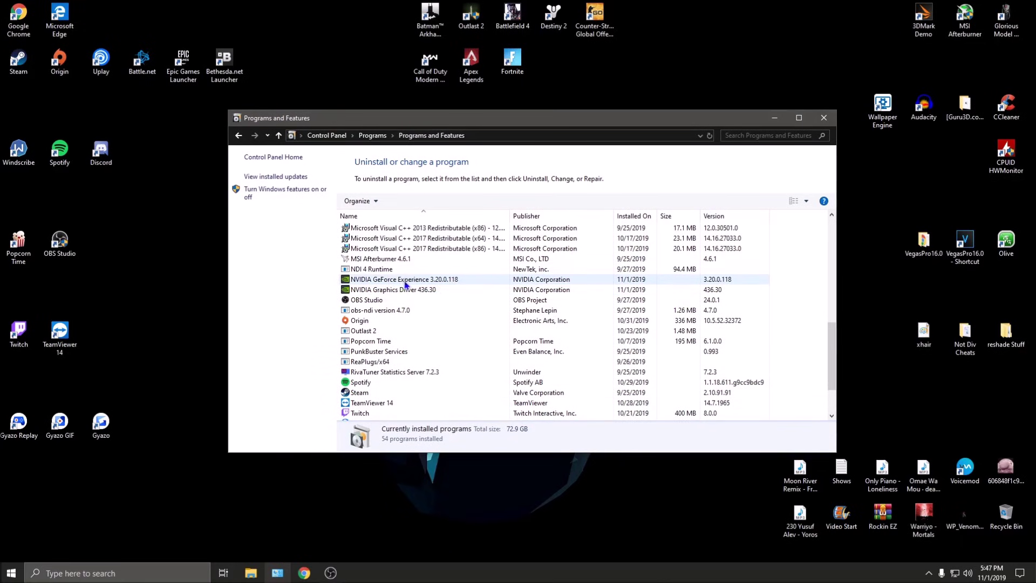
Uninstall NVIDIA GeForce Experience and close its finished uninstaller.
right_click(405, 280)
left_click(451, 287)
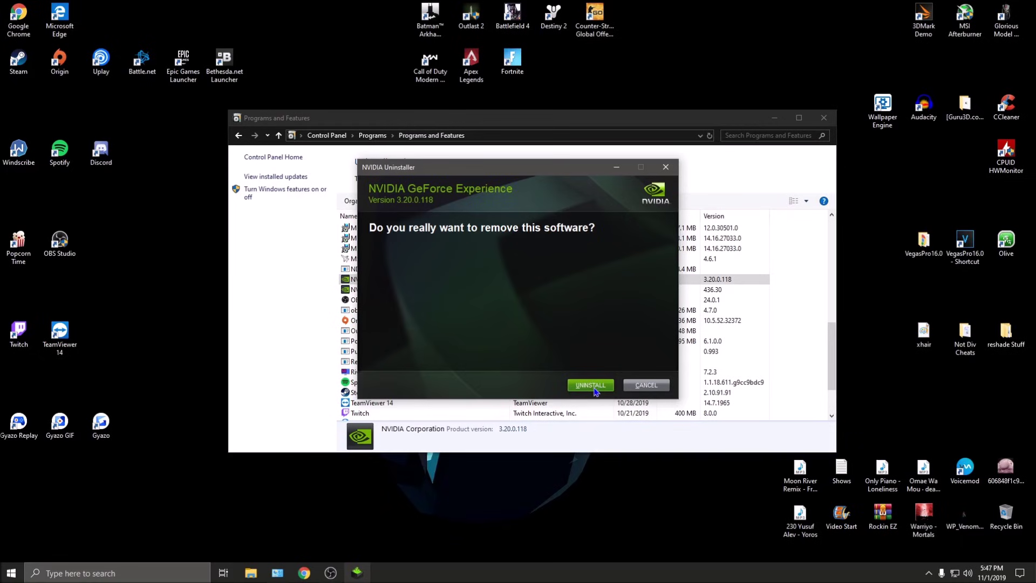
left_click(593, 386)
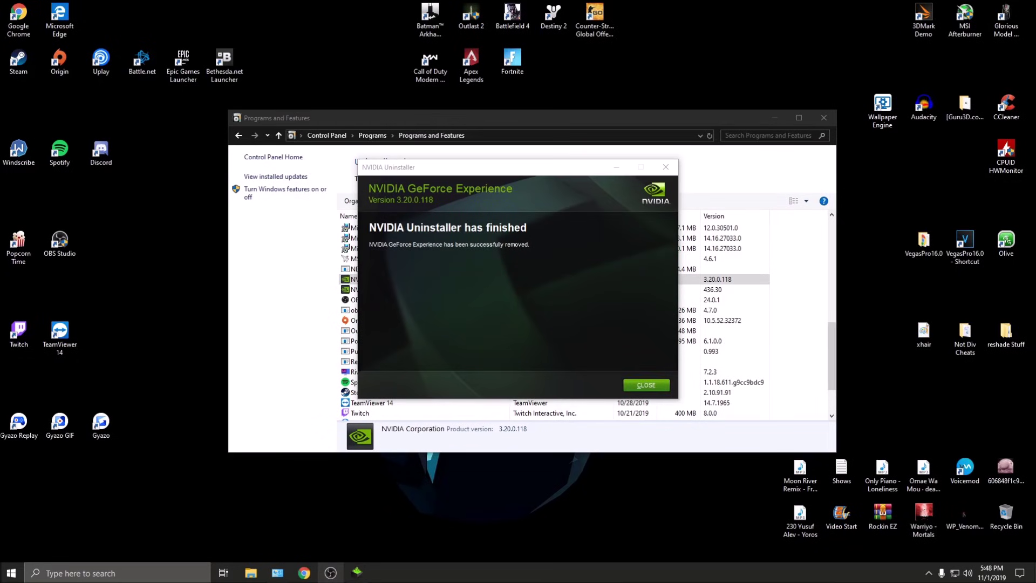
left_click(645, 385)
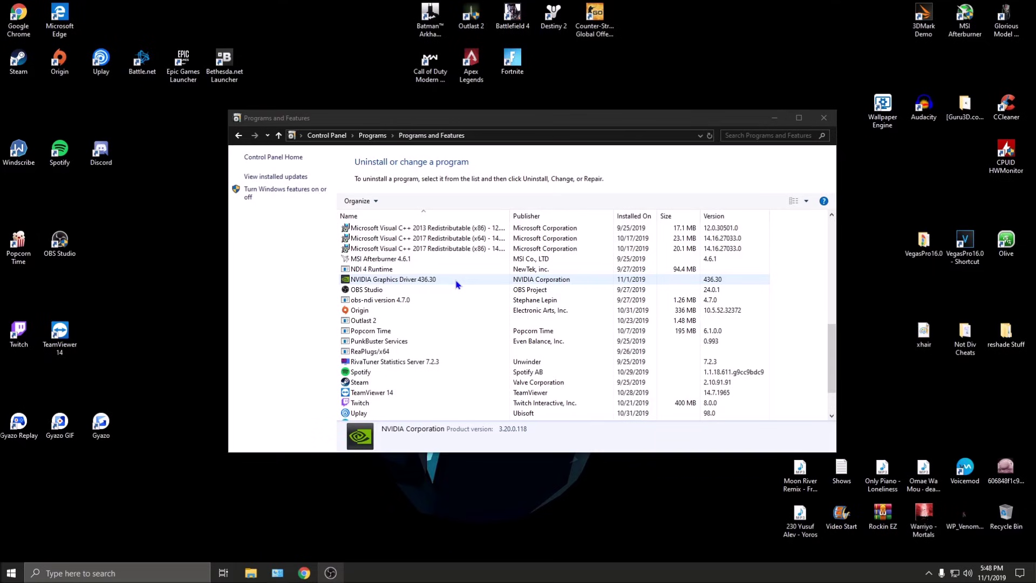
right_click(957, 576)
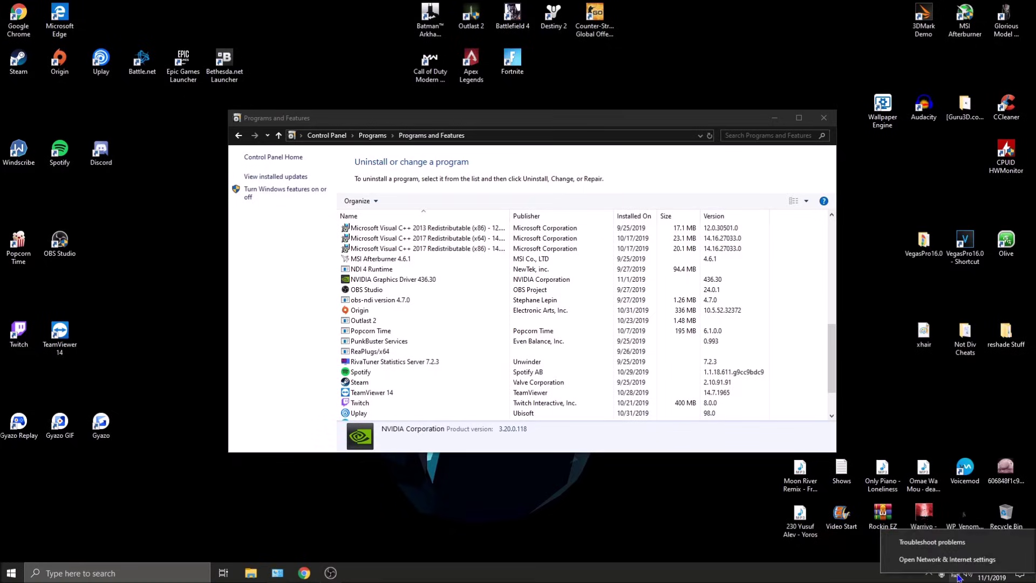
left_click(961, 557)
left_click(315, 292)
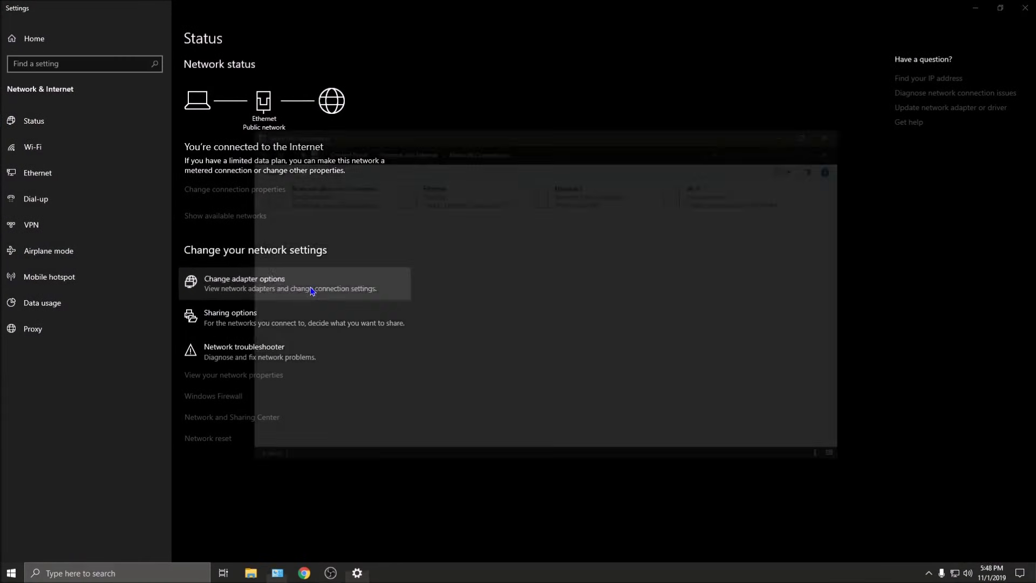
left_click(444, 200)
right_click(444, 200)
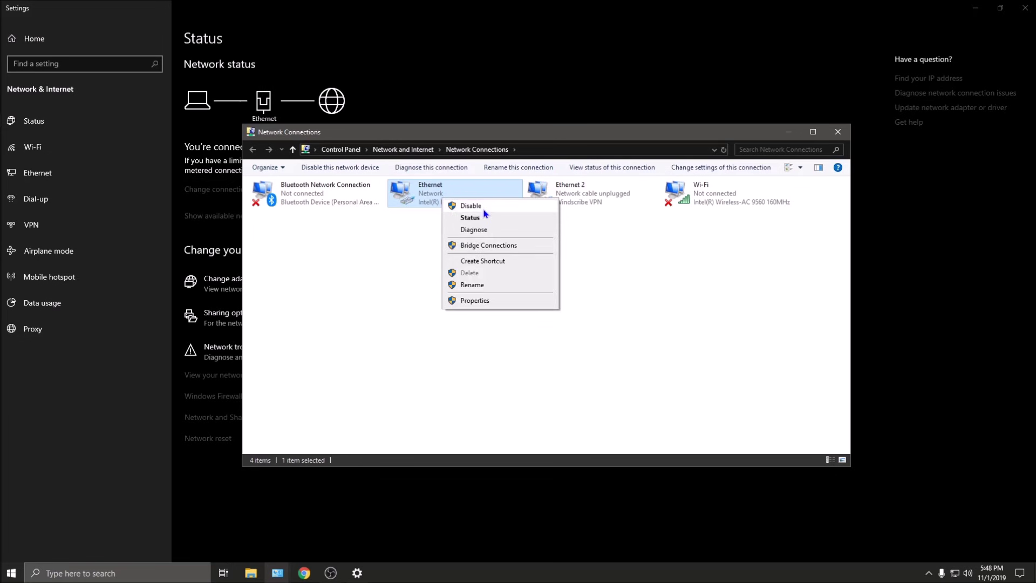
key("Escape")
left_click(844, 132)
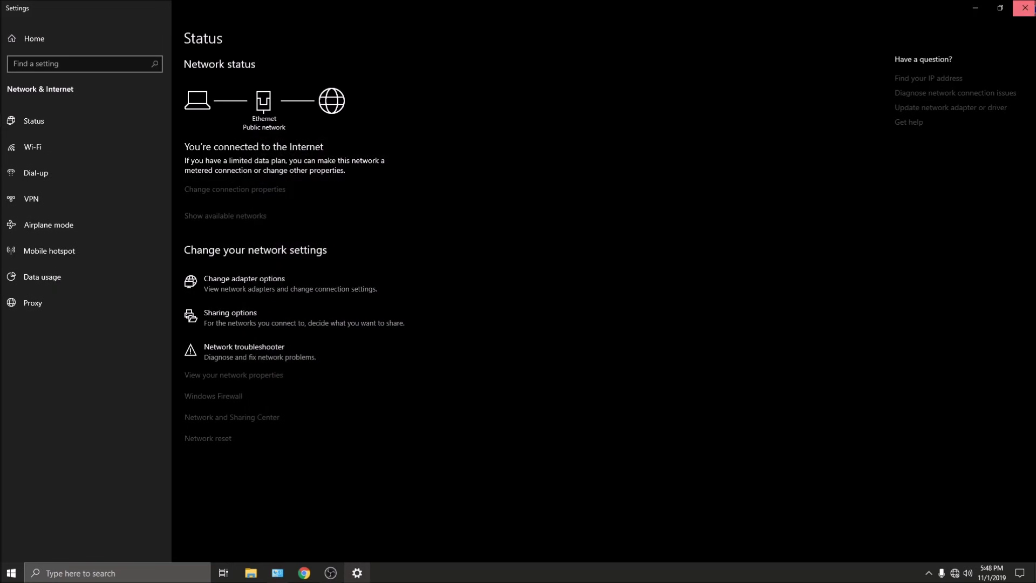
left_click(1025, 8)
left_click_drag(483, 121, 447, 115)
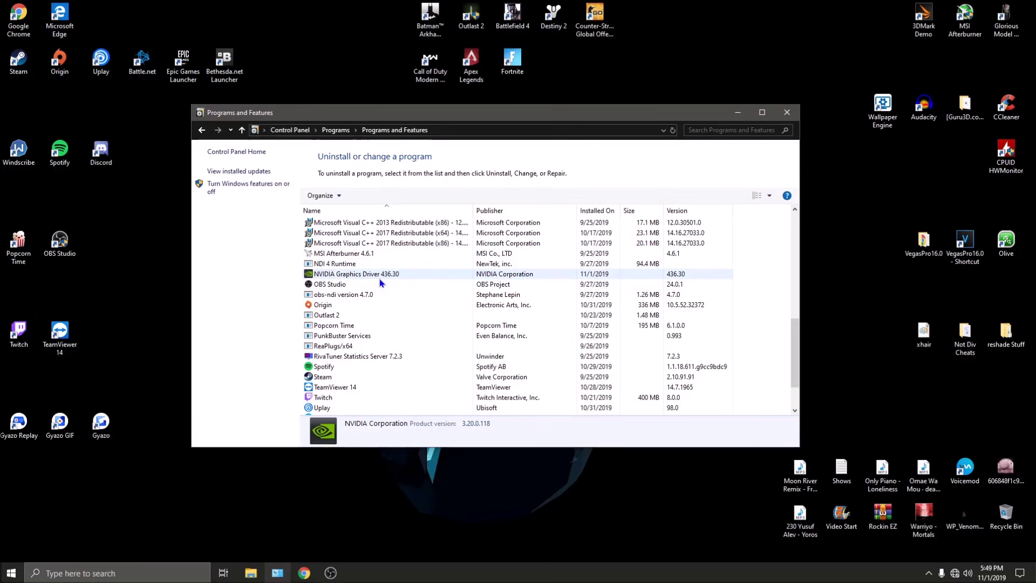
Uninstall NVIDIA Graphics Driver 436.30, approving the prompt, and restart the computer.
right_click(380, 280)
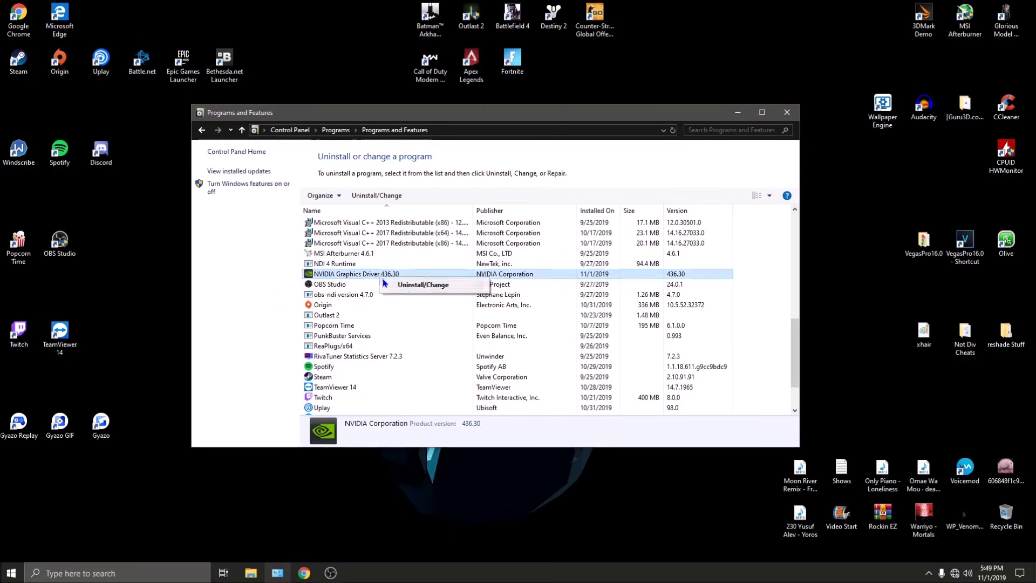
left_click(432, 286)
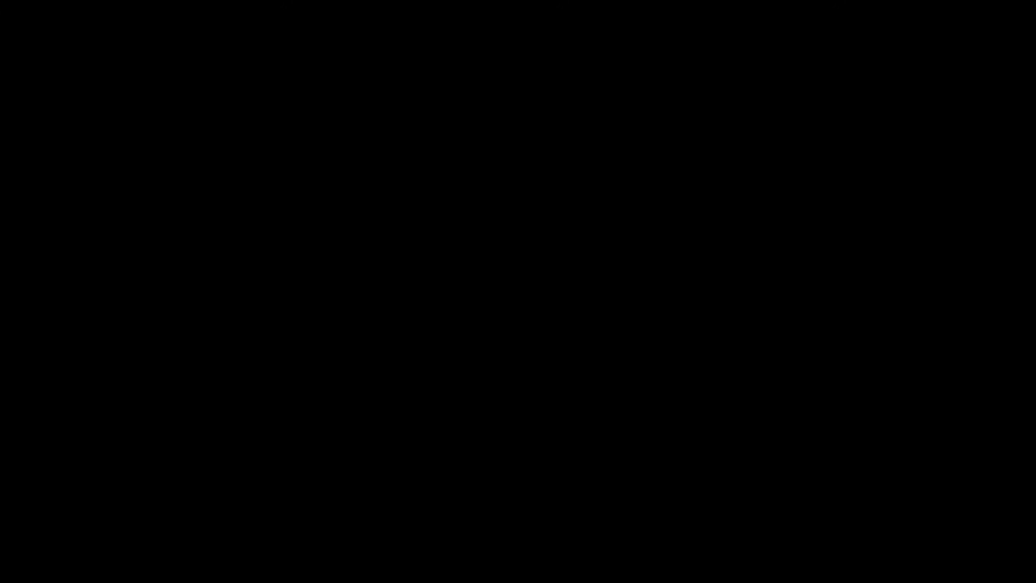
left_click(504, 303)
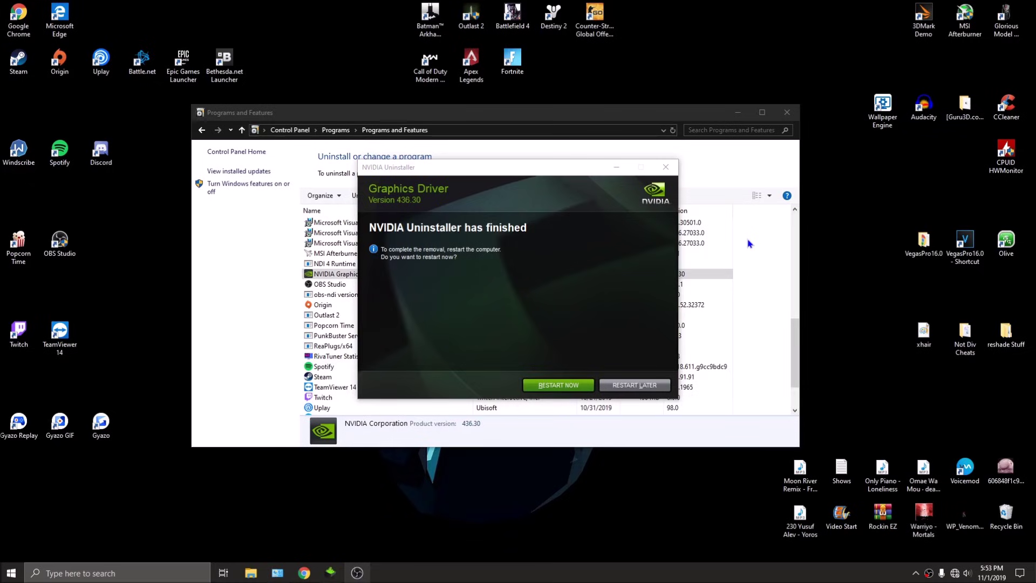
left_click_drag(465, 168, 455, 177)
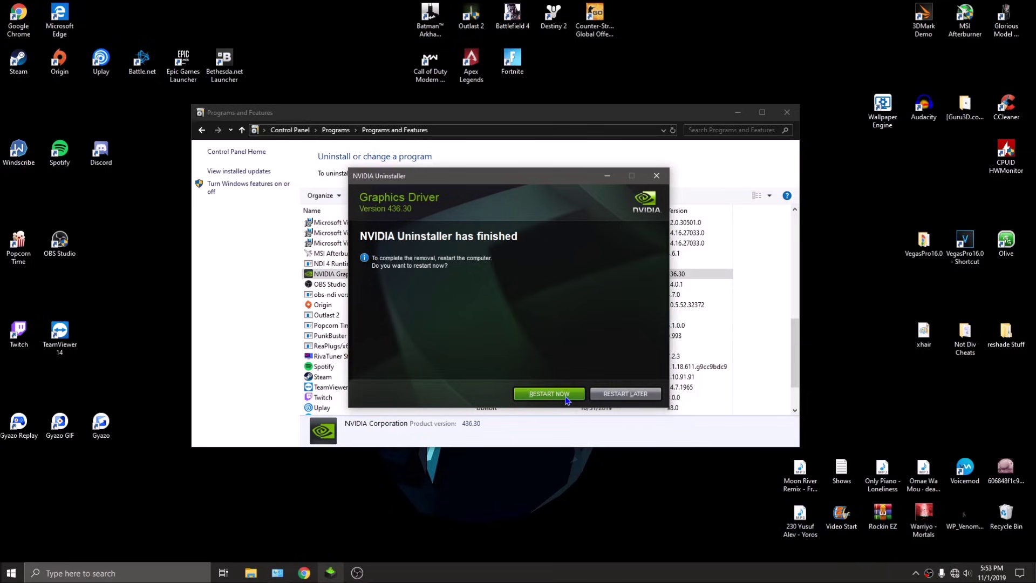
left_click(549, 394)
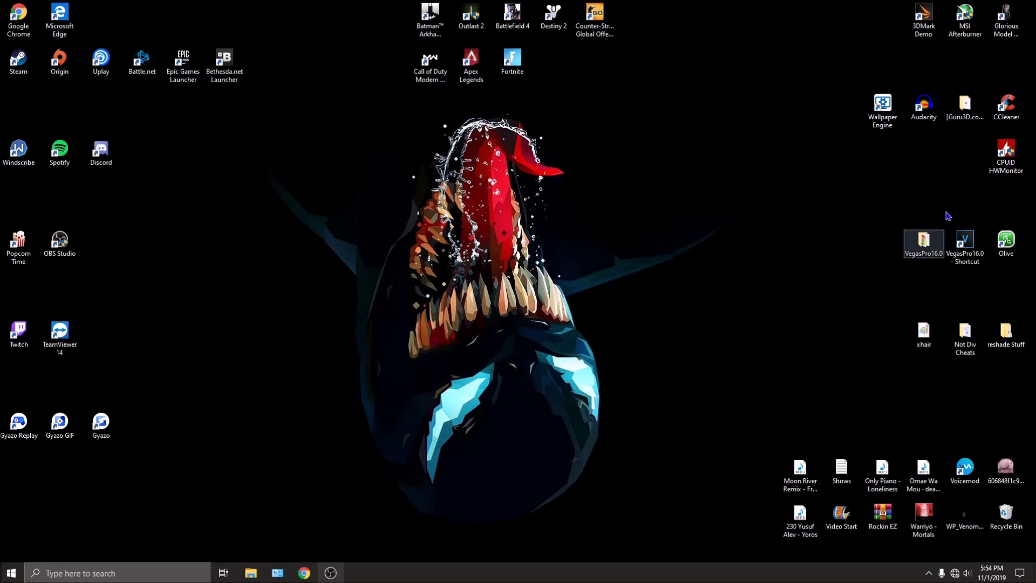
Launch Display Driver Uninstaller v18.0.1.9 from its folder, dismissing the Safe Mode warning.
double_click(965, 111)
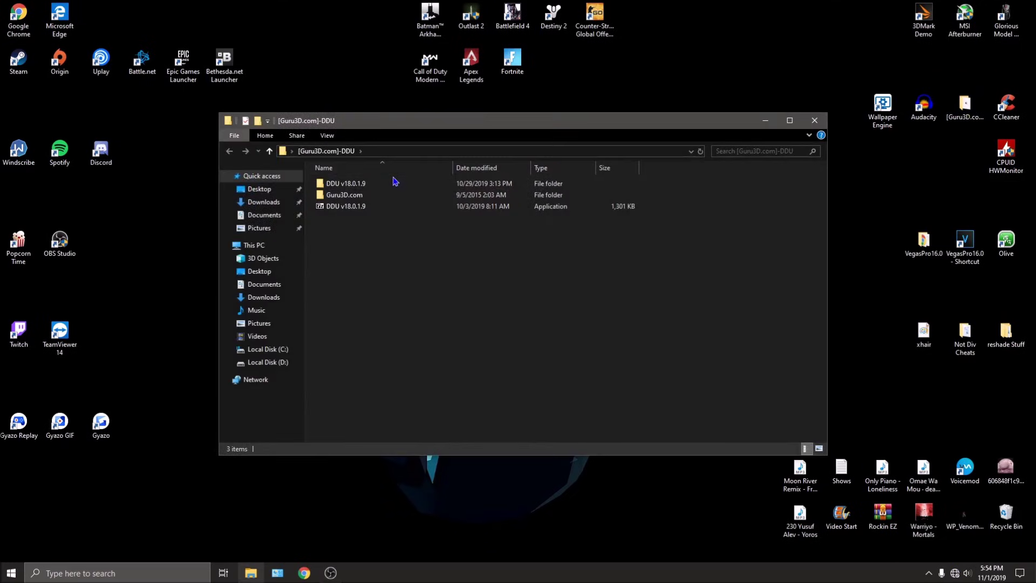
double_click(391, 186)
double_click(393, 210)
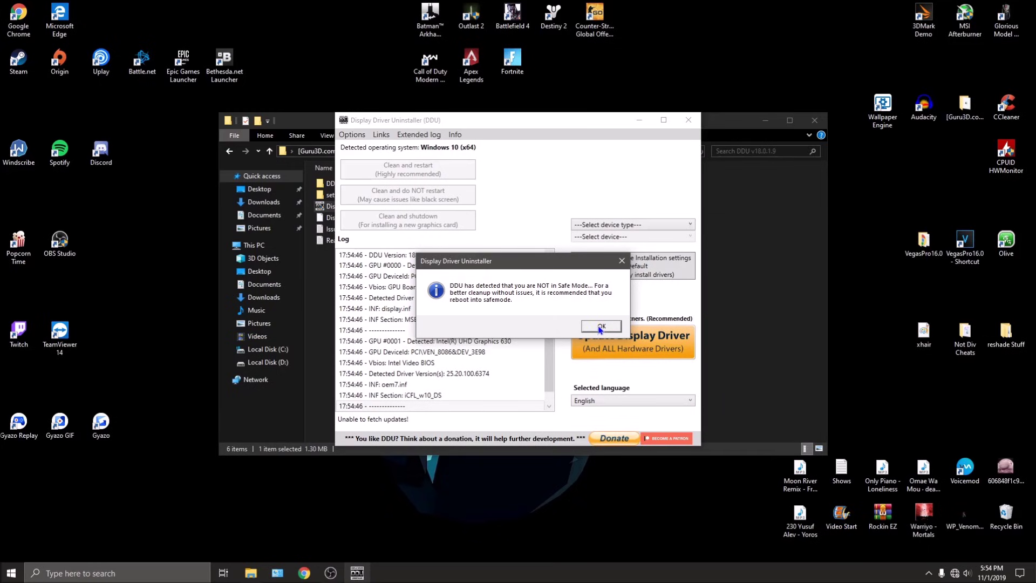
left_click(600, 326)
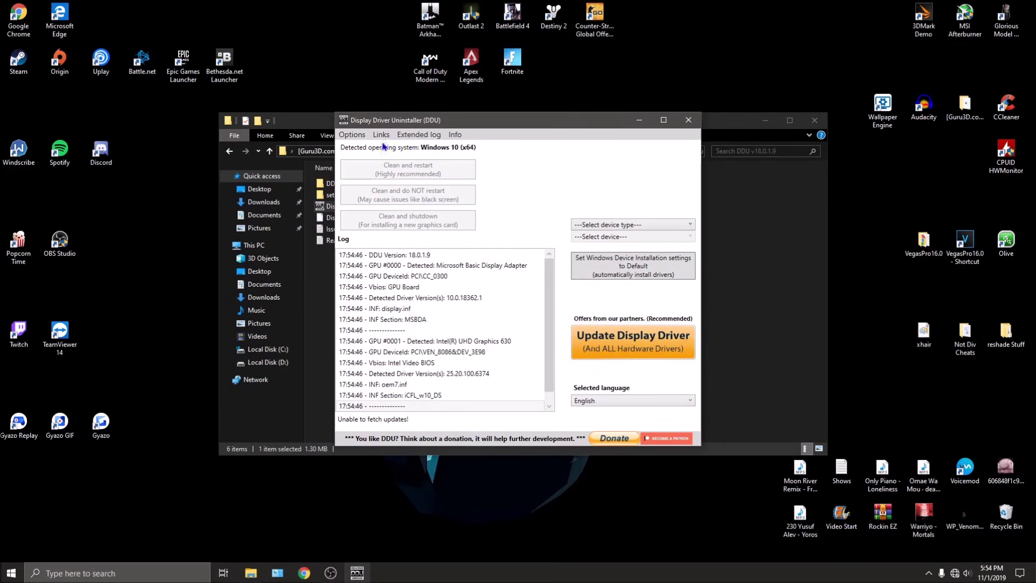
Check the DDU options and select GPU as the device type to clean.
left_click(352, 135)
left_click(370, 257)
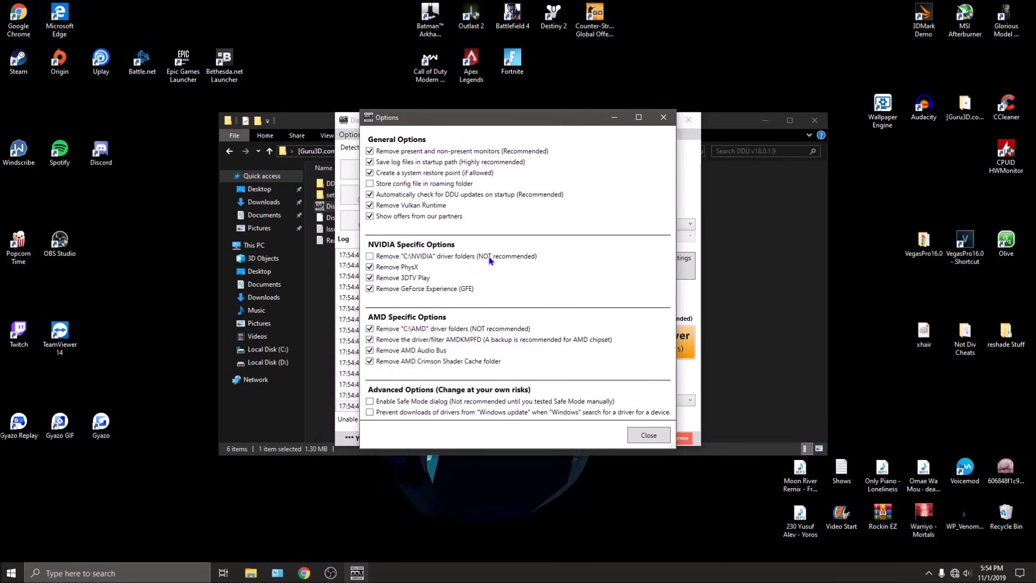
left_click(647, 434)
left_click(622, 224)
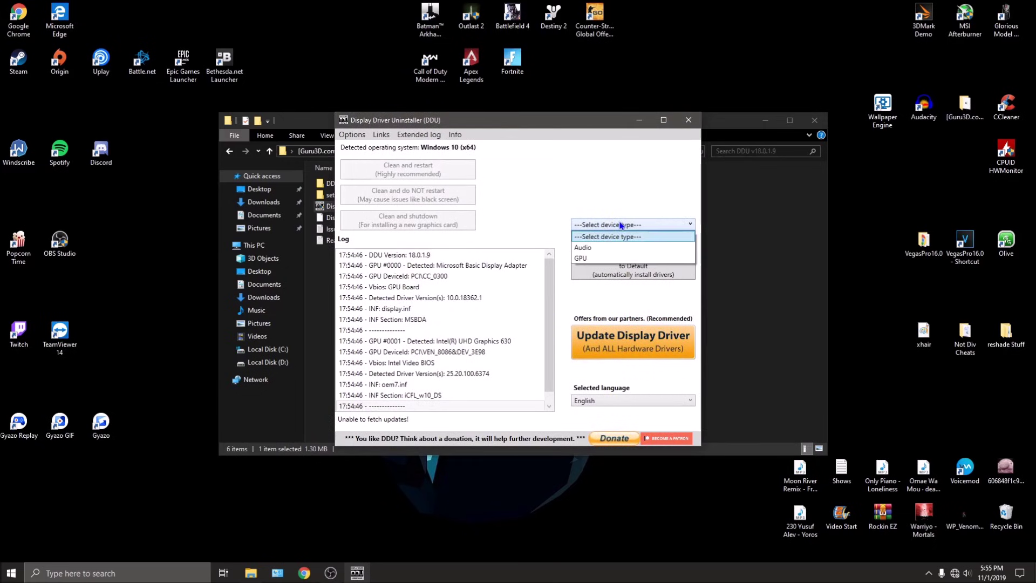
left_click(614, 259)
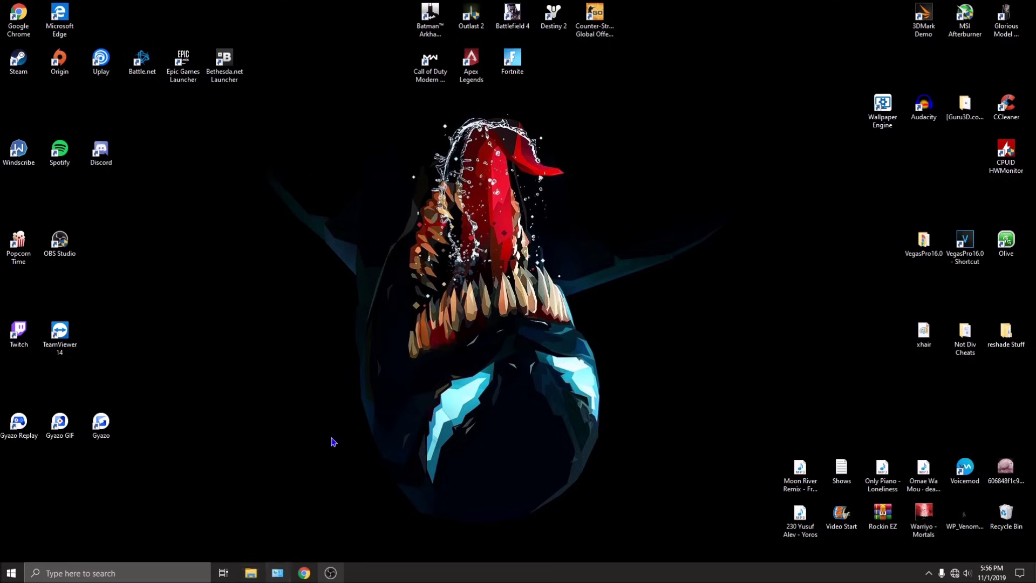
Delete the 436.30 installer from Downloads and run the 441.08 installer past SmartScreen.
key("super+e")
double_click(471, 197)
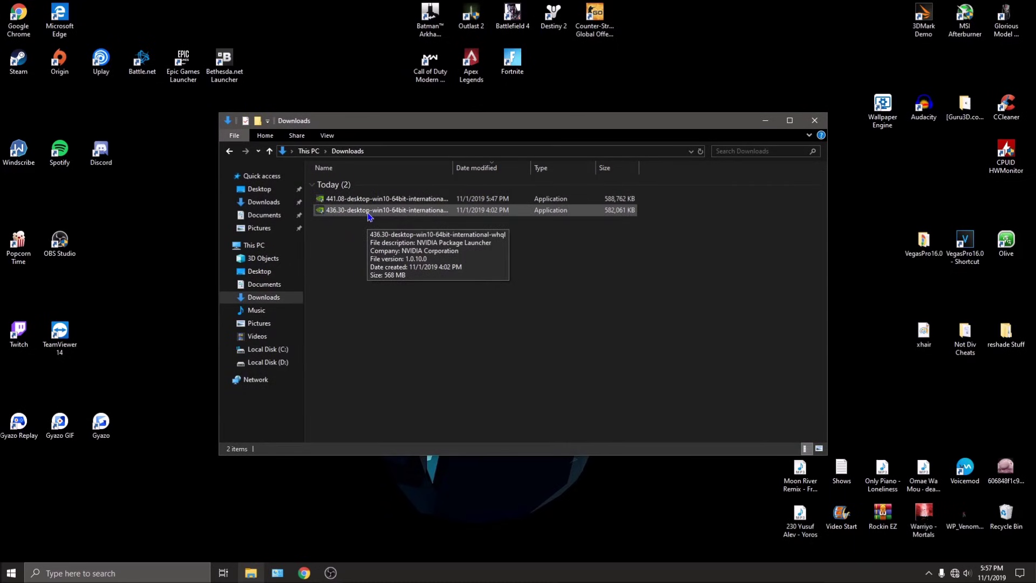
left_click(370, 216)
right_click(370, 217)
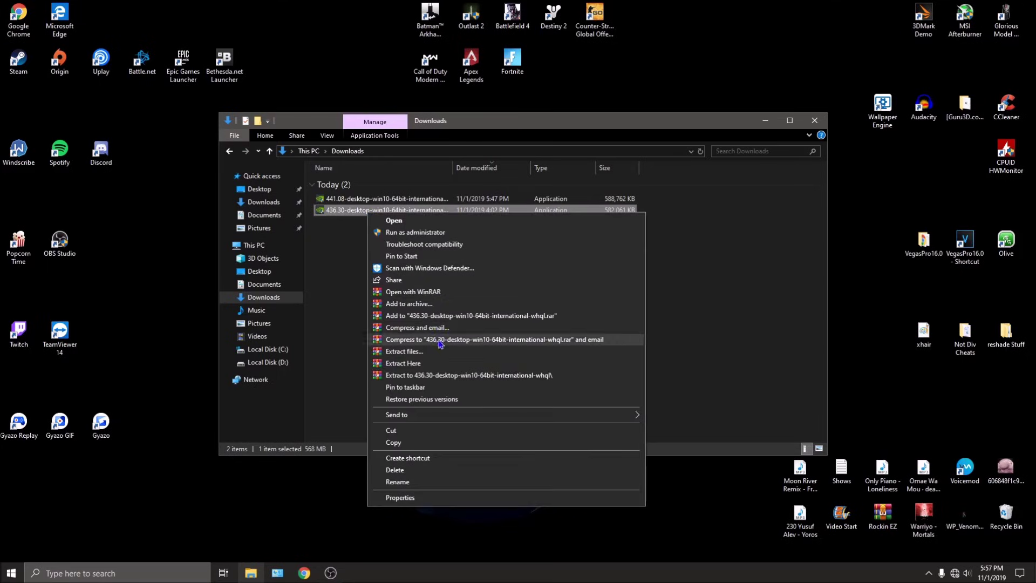
left_click(395, 469)
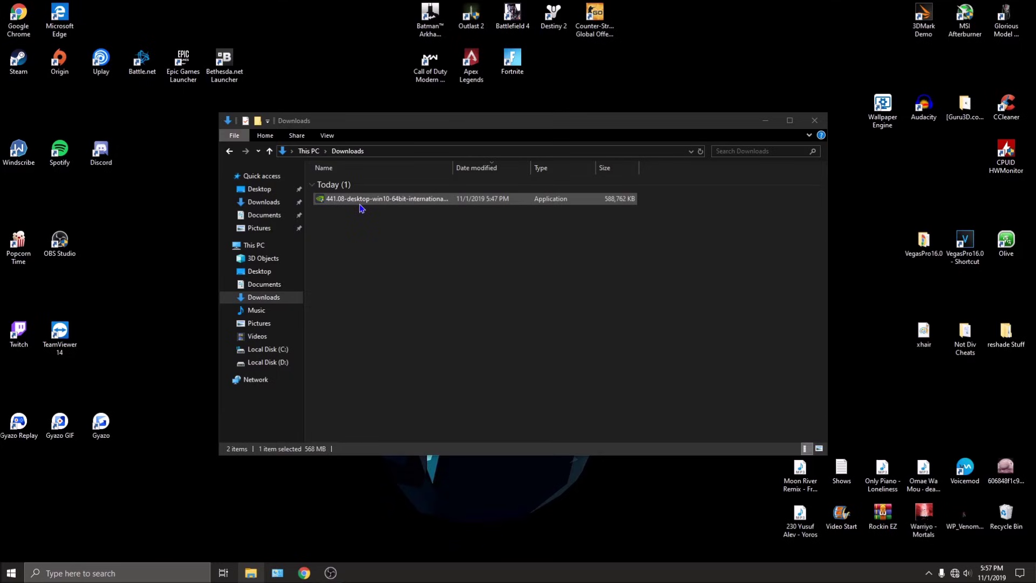
double_click(365, 203)
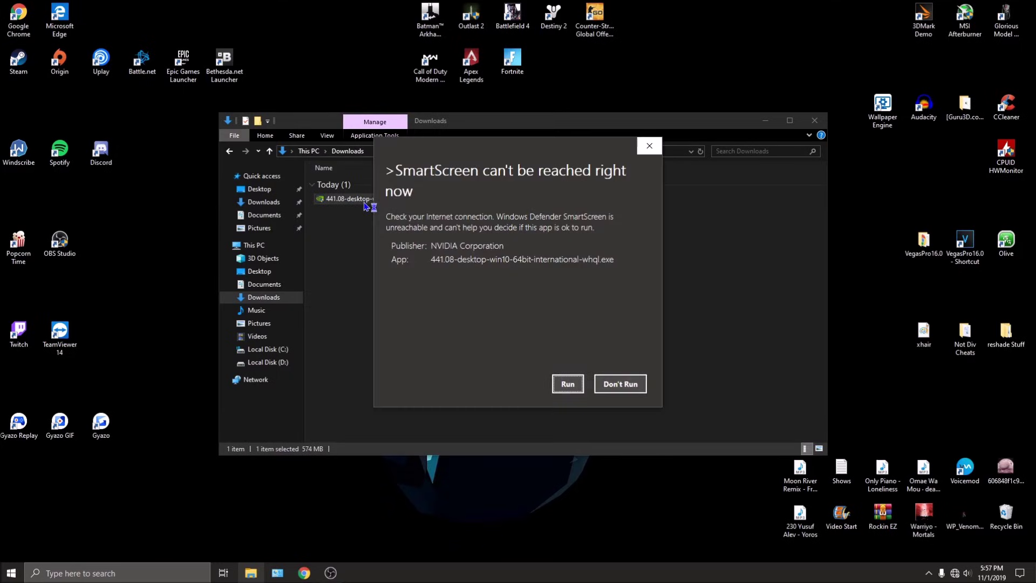
left_click(568, 386)
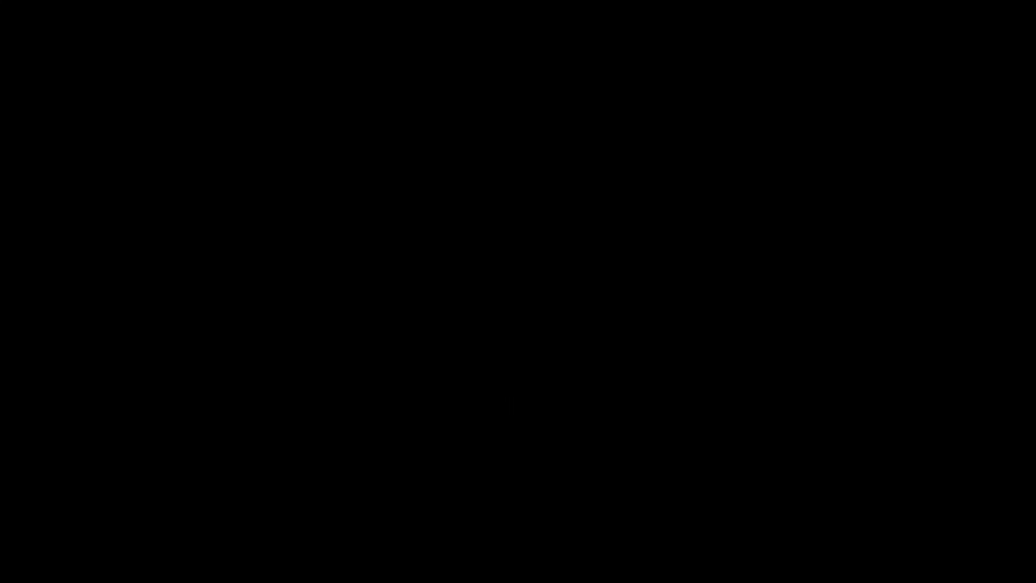
Approve the UAC prompt so the 441.08 installer extracts and runs its System Check.
left_click(490, 309)
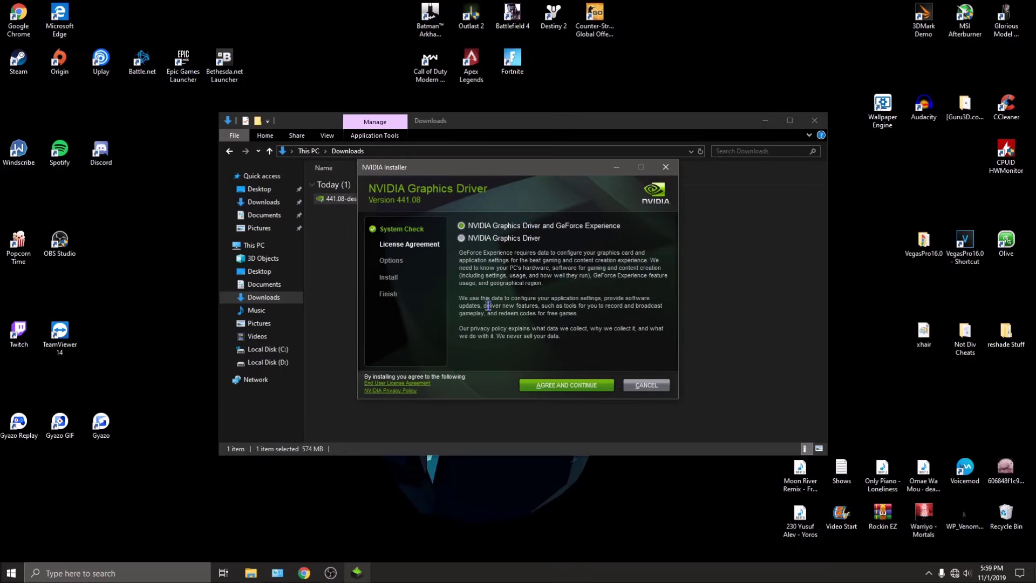
Choose the graphics-driver-only option, accept the license, and pick Custom installation.
left_click(462, 238)
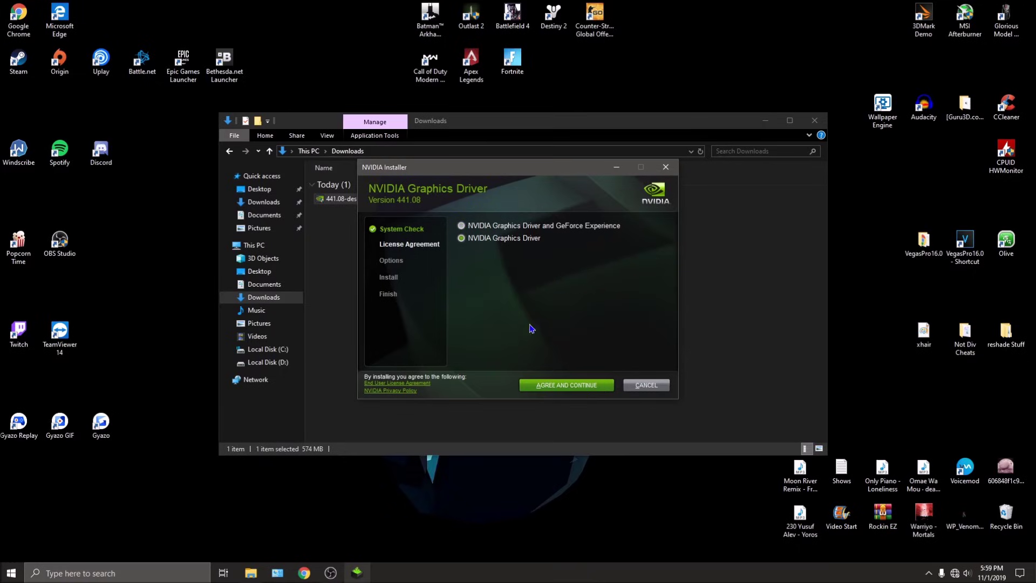
left_click(551, 386)
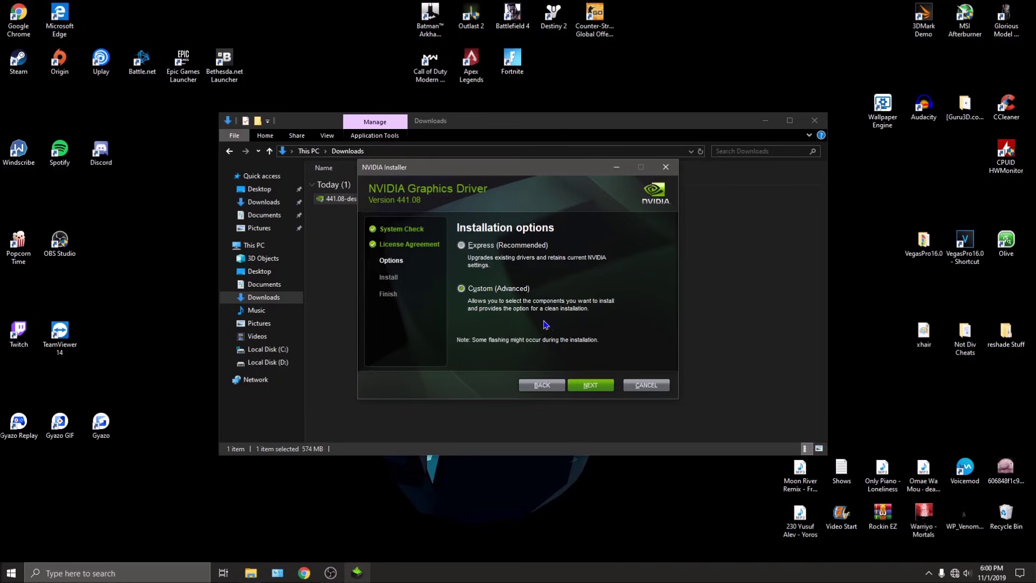
left_click(589, 384)
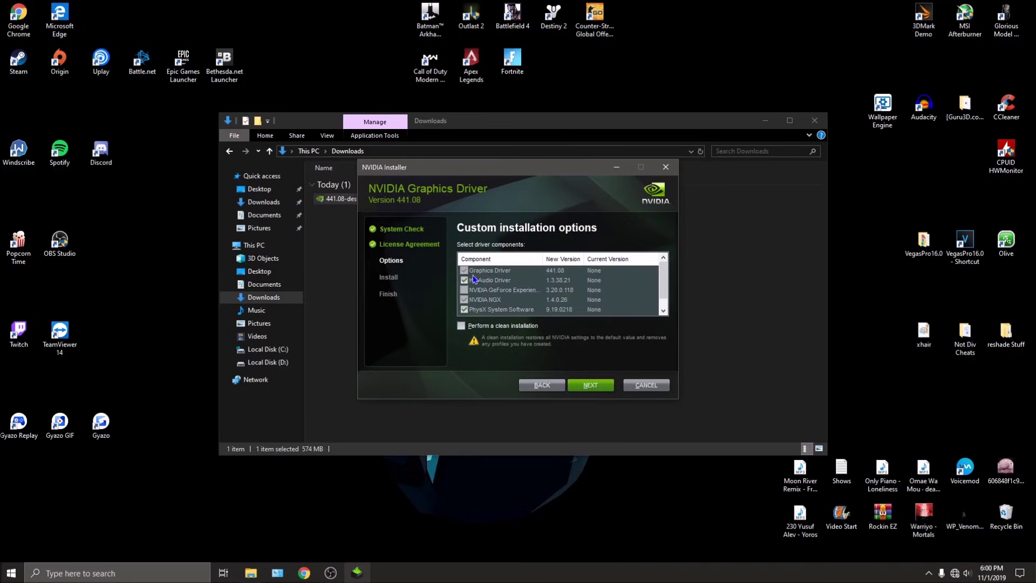
Uncheck HD Audio, PhysX and USBC, keep NVIDIA NGX, and select a clean installation.
left_click(466, 282)
scroll(498, 302, "down", 1)
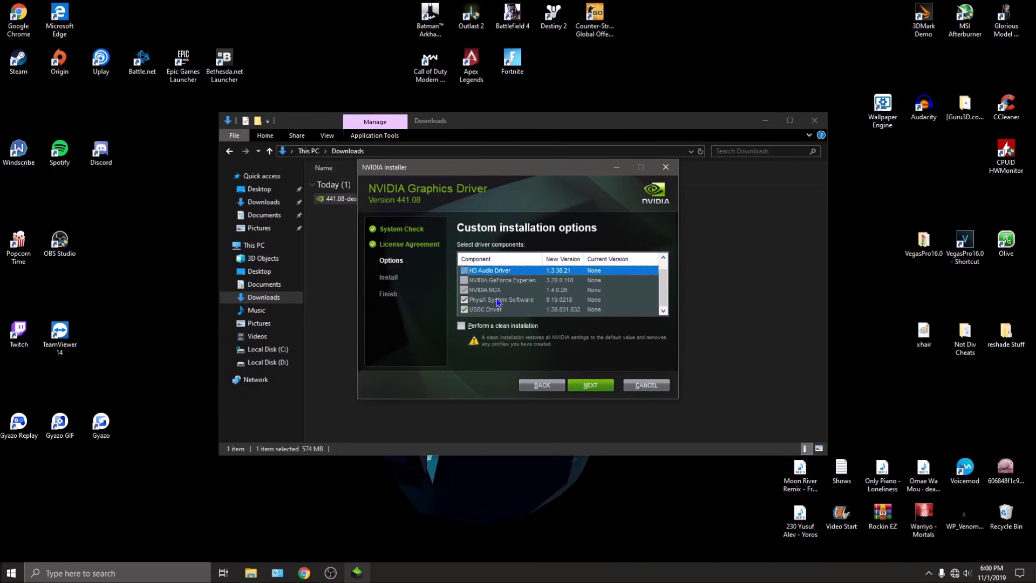
left_click(465, 300)
left_click(464, 311)
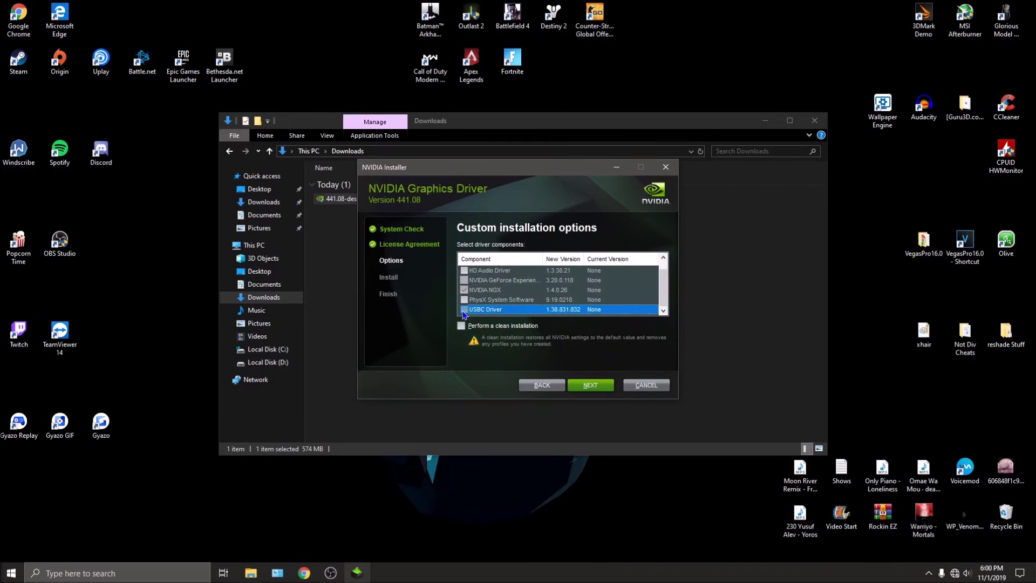
scroll(479, 298, "up", 1)
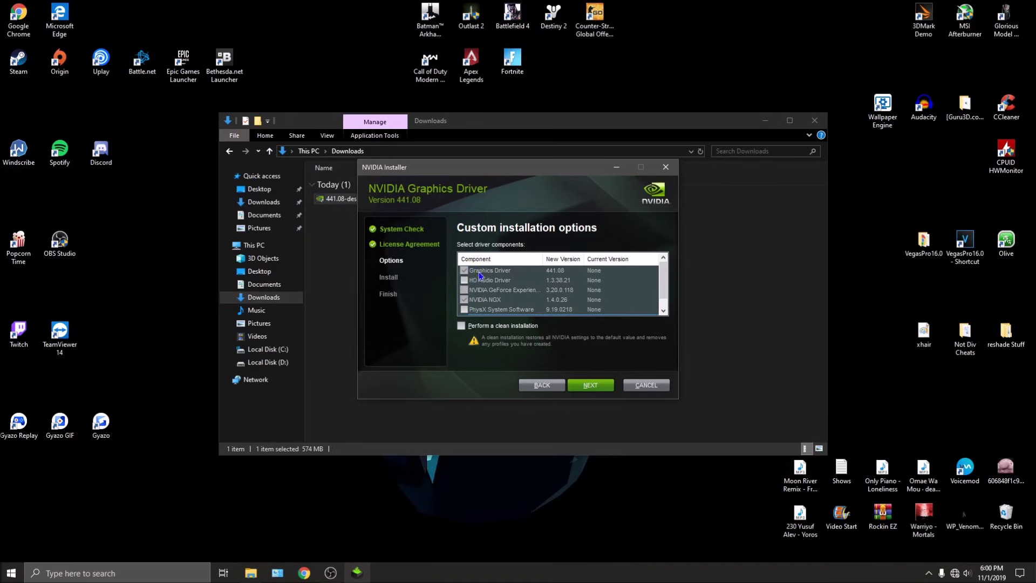
scroll(515, 308, "down", 1)
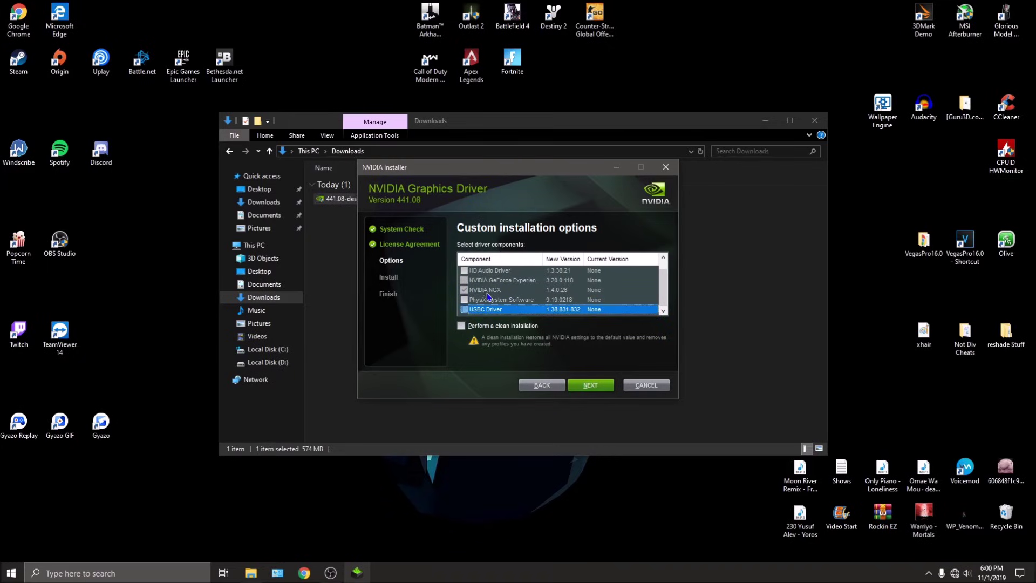
left_click(463, 291)
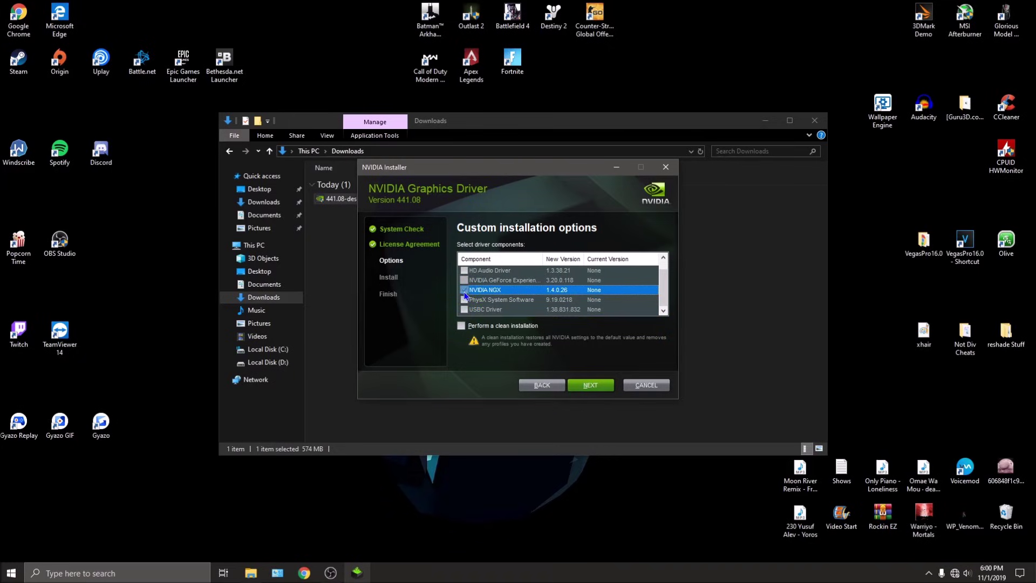
left_click(464, 291)
left_click(461, 326)
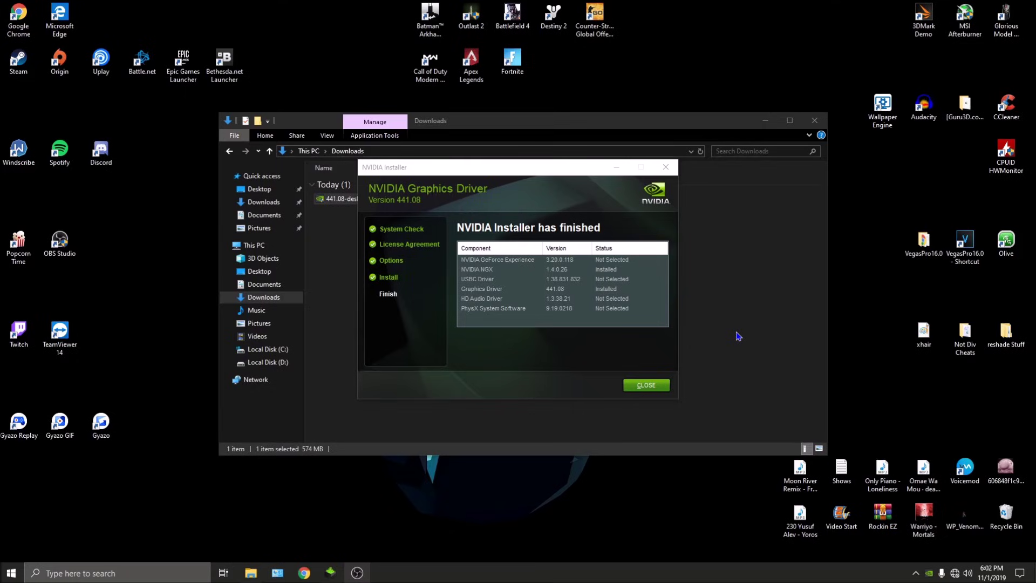
Close the finished NVIDIA Installer and the Downloads folder window.
left_click(647, 385)
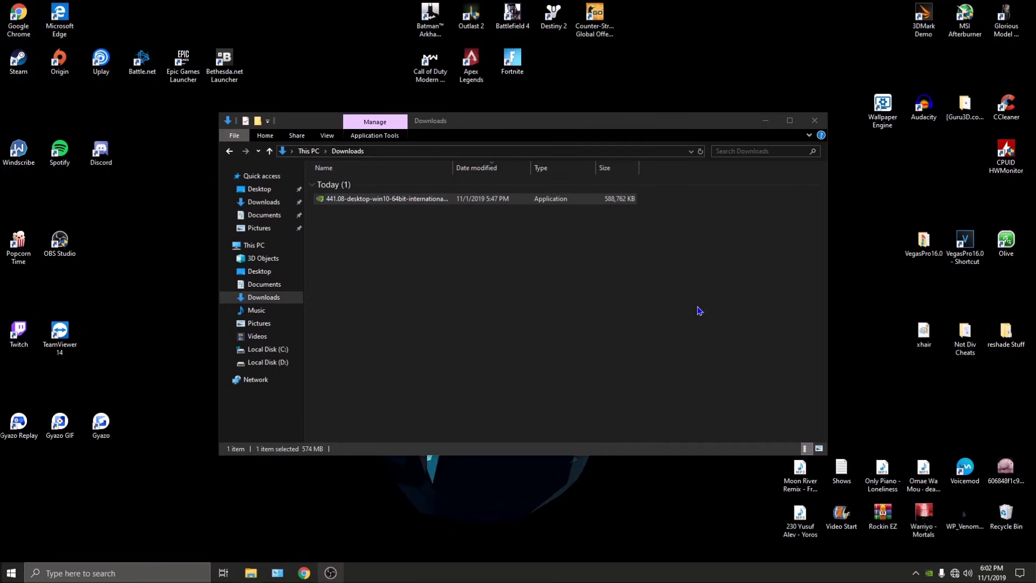
left_click(814, 120)
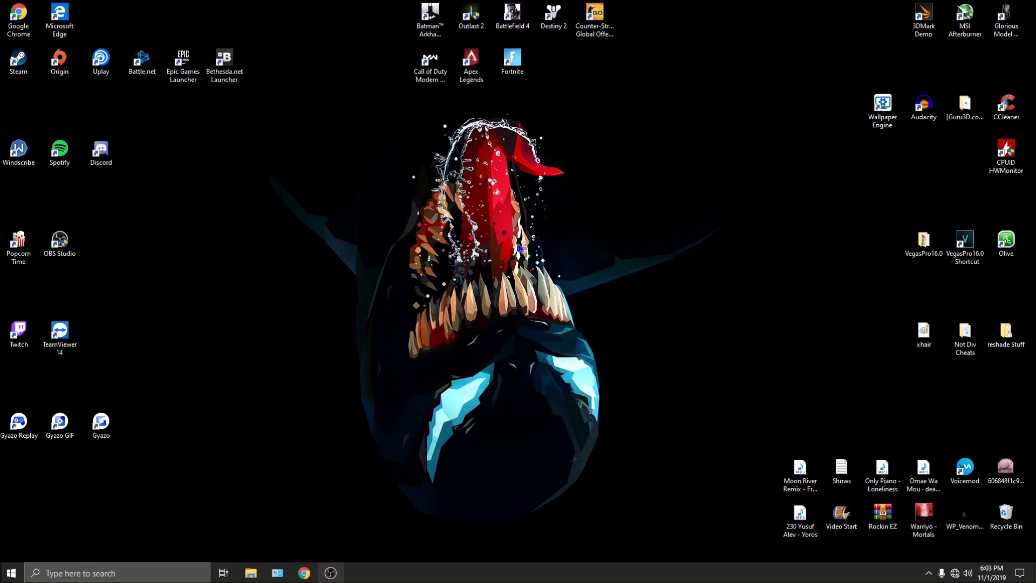
Launch NVIDIA Control Panel from the hidden tray icons, centre its window, and show Manage 3D settings.
left_click(928, 573)
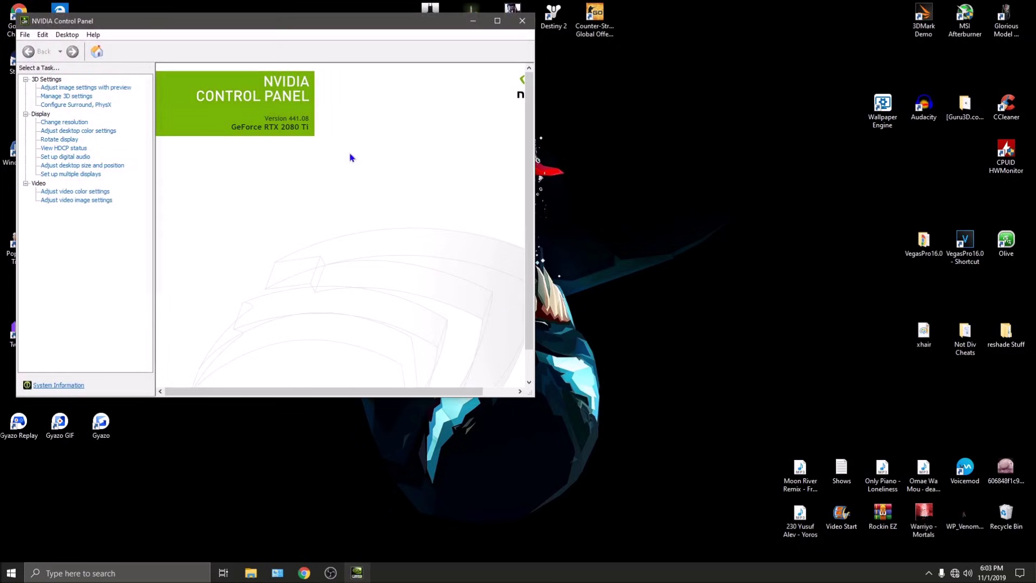
left_click_drag(286, 22, 488, 104)
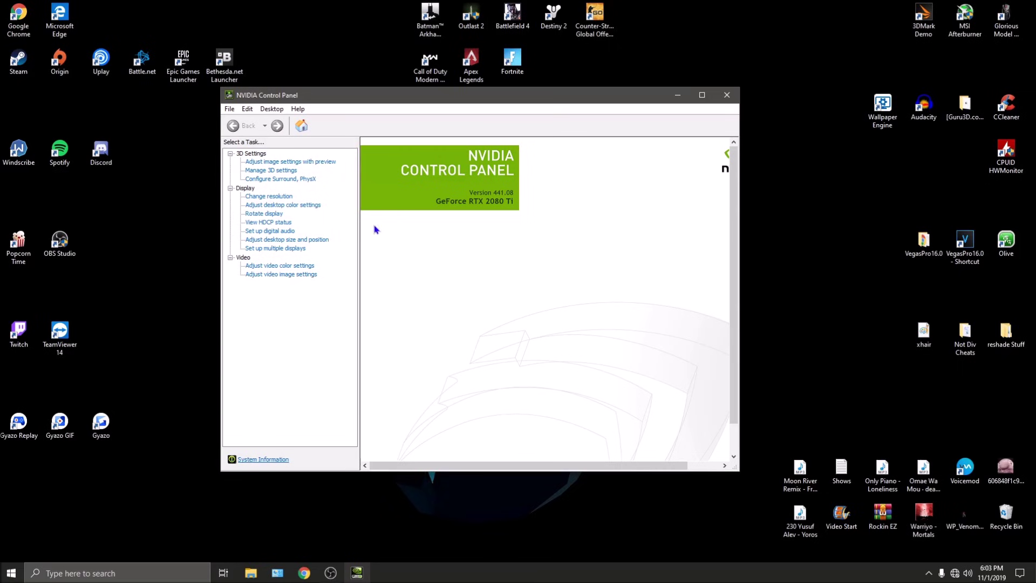
left_click(277, 171)
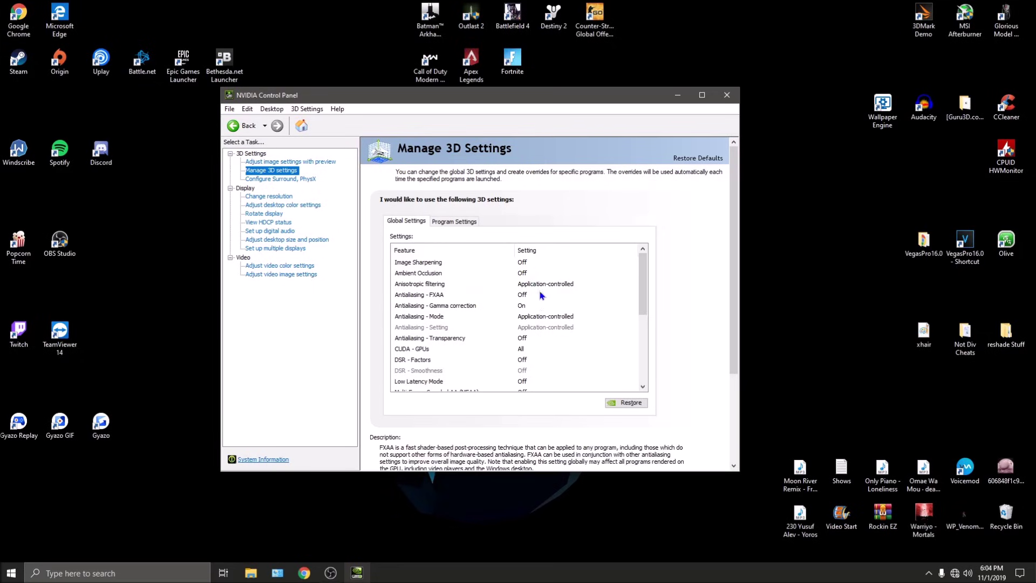
Turn antialiasing gamma correction Off and set power management mode to Prefer maximum performance.
left_click(523, 306)
left_click(523, 307)
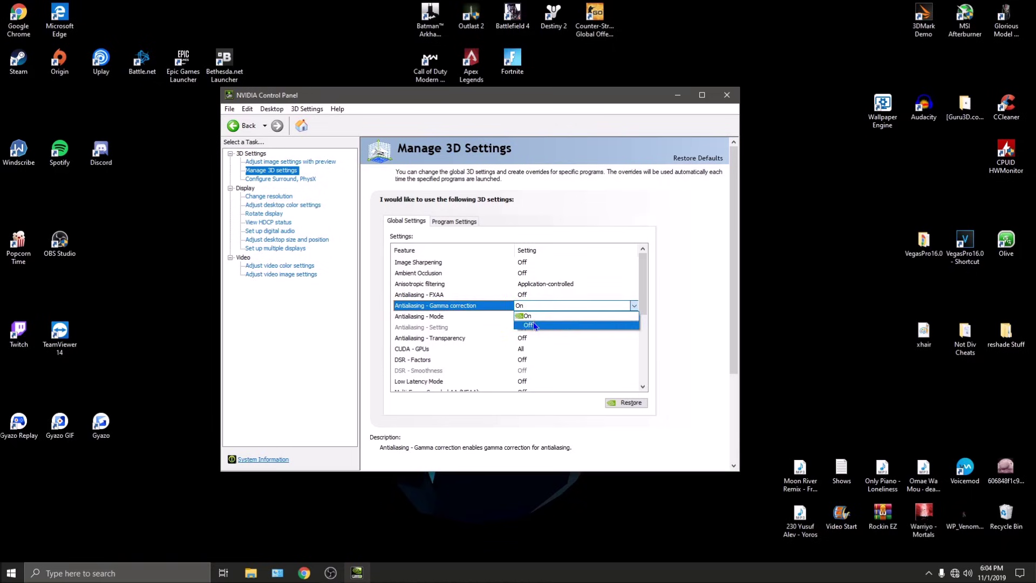
left_click(533, 325)
scroll(563, 350, "down", 4)
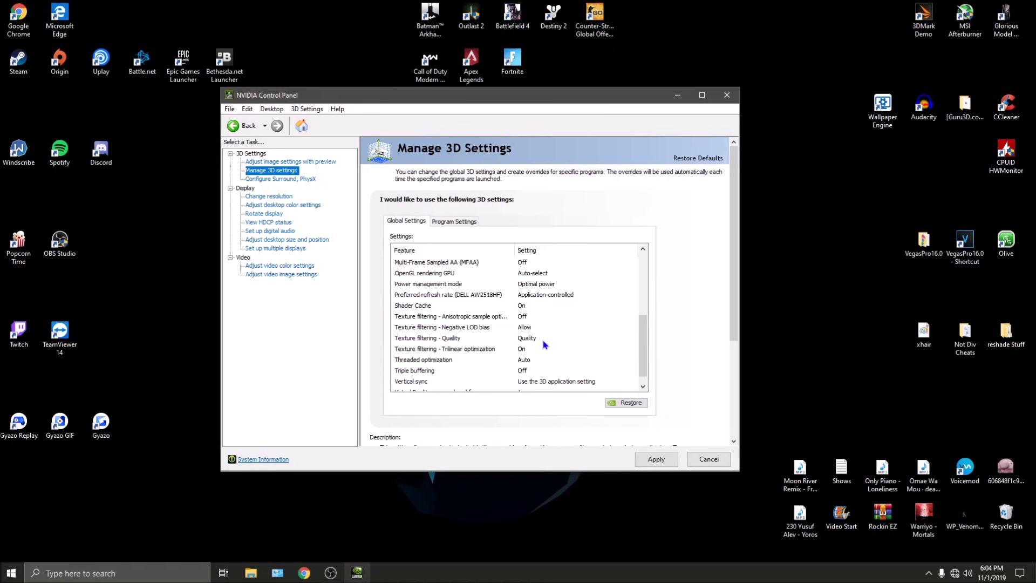
left_click(522, 283)
left_click(523, 284)
left_click(548, 313)
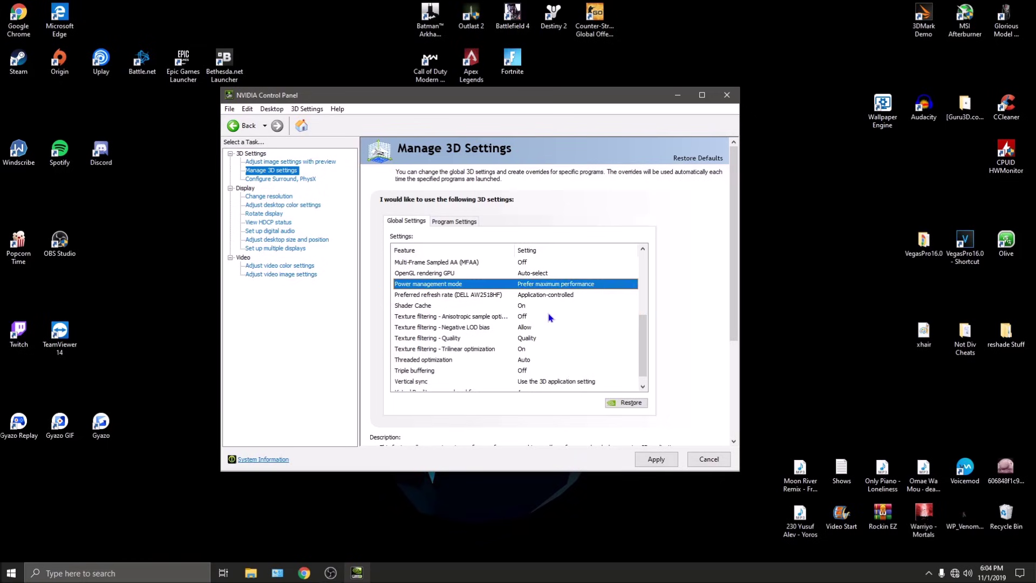
Set preferred refresh rate to Highest available and texture filtering quality to High performance.
scroll(567, 325, "down", 4)
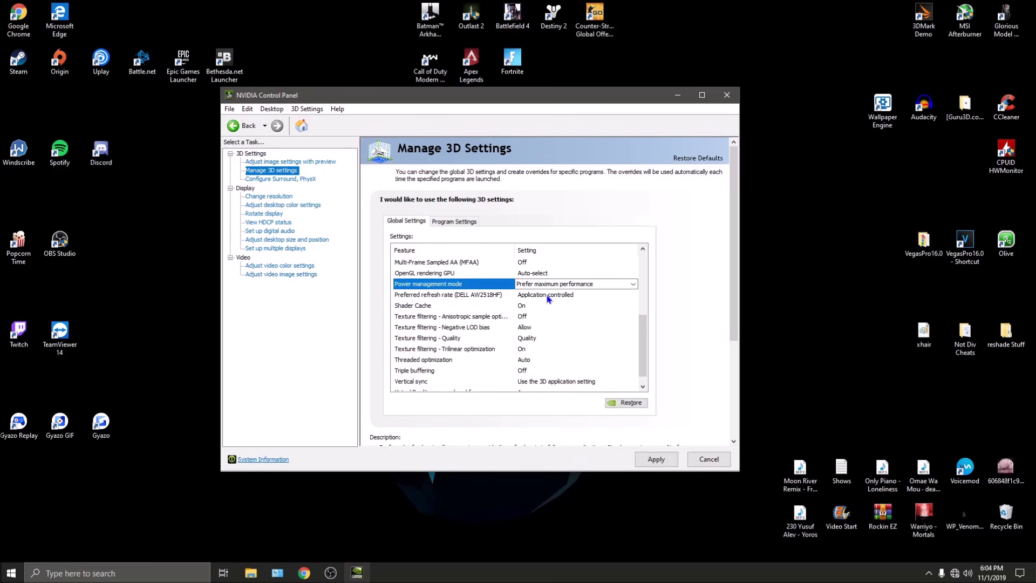
left_click(547, 295)
left_click(547, 296)
left_click(547, 311)
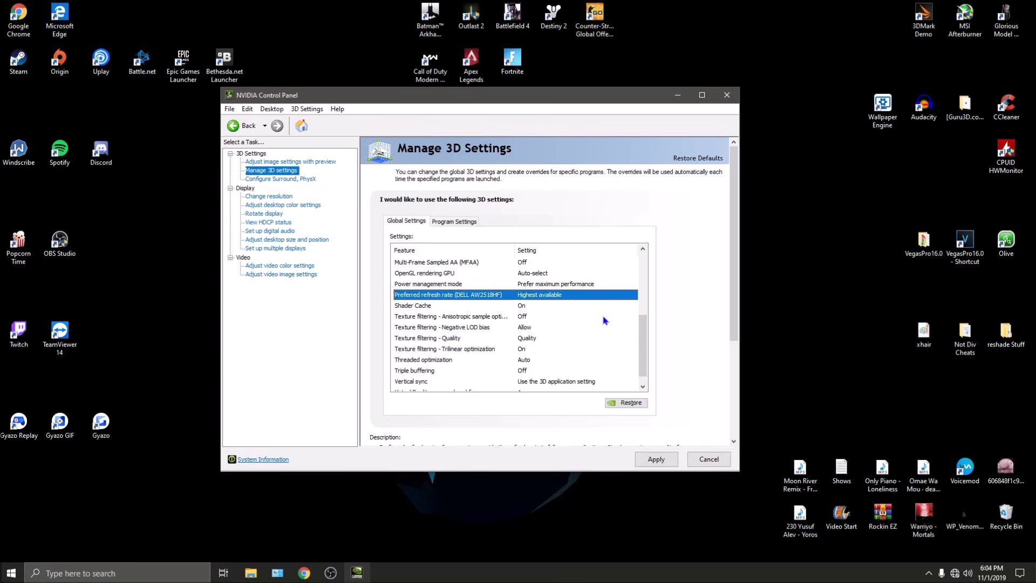
scroll(633, 330, "down", 4)
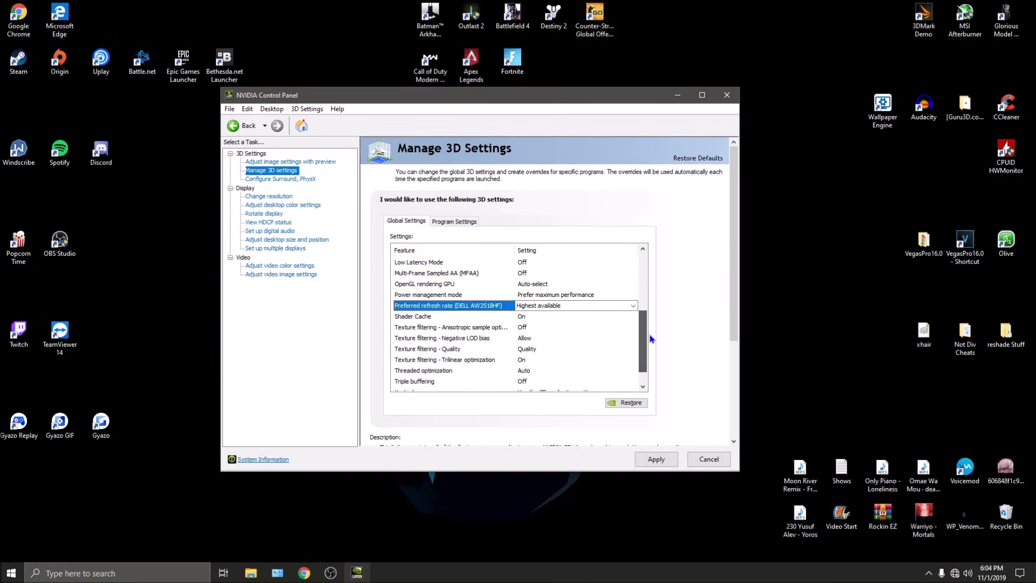
scroll(651, 340, "down", 1)
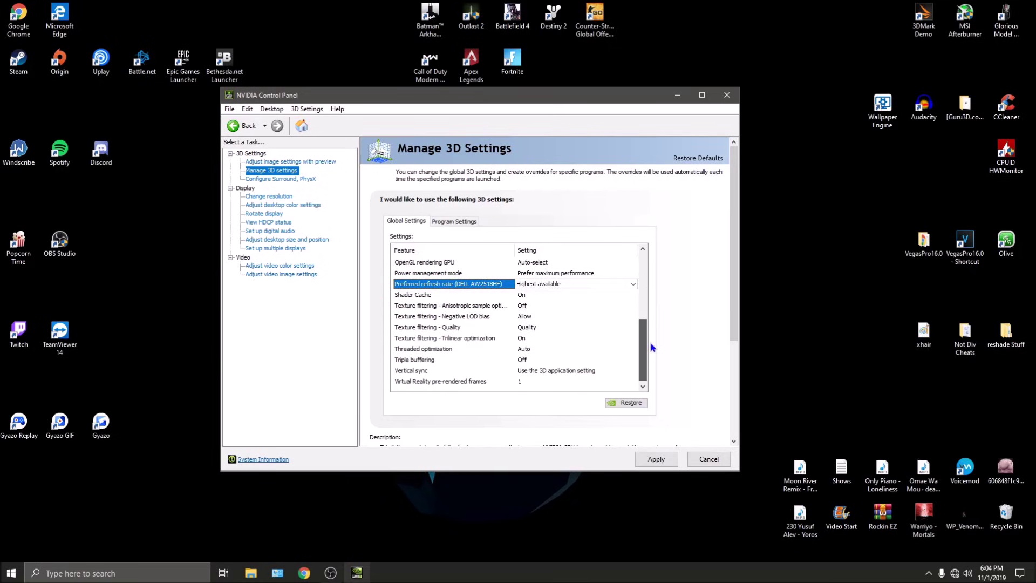
left_click(532, 329)
left_click(540, 327)
left_click(550, 365)
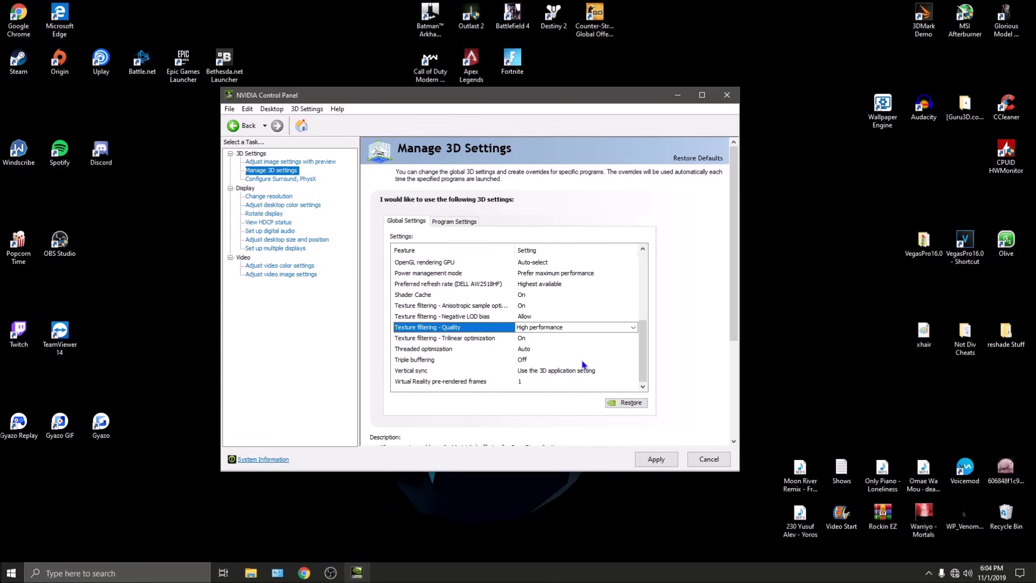
Confirm texture filtering stays High performance, apply the global 3D settings, and move to image settings with preview.
scroll(466, 335, "up", 3)
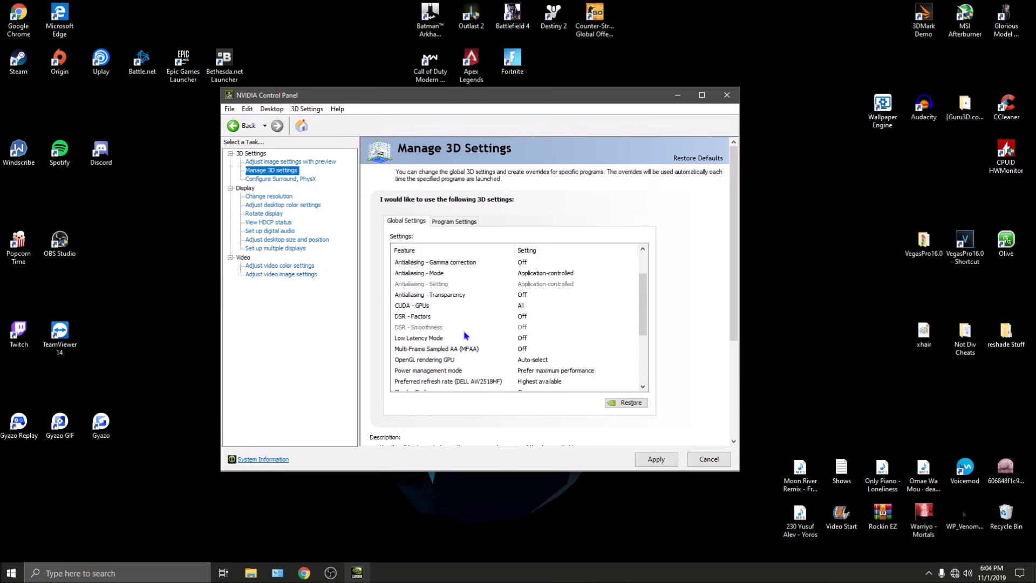
scroll(474, 341, "up", 2)
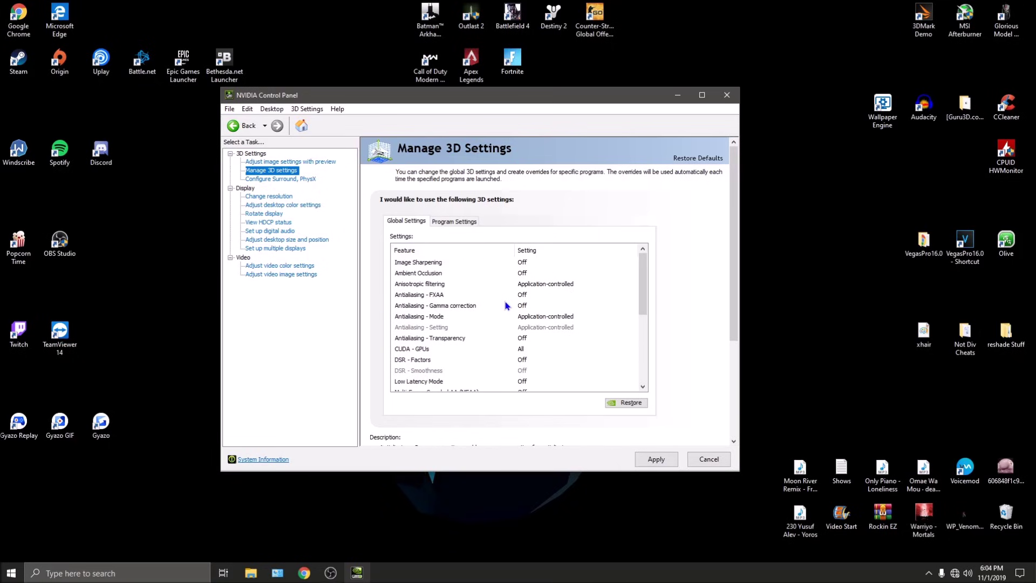
scroll(465, 343, "down", 3)
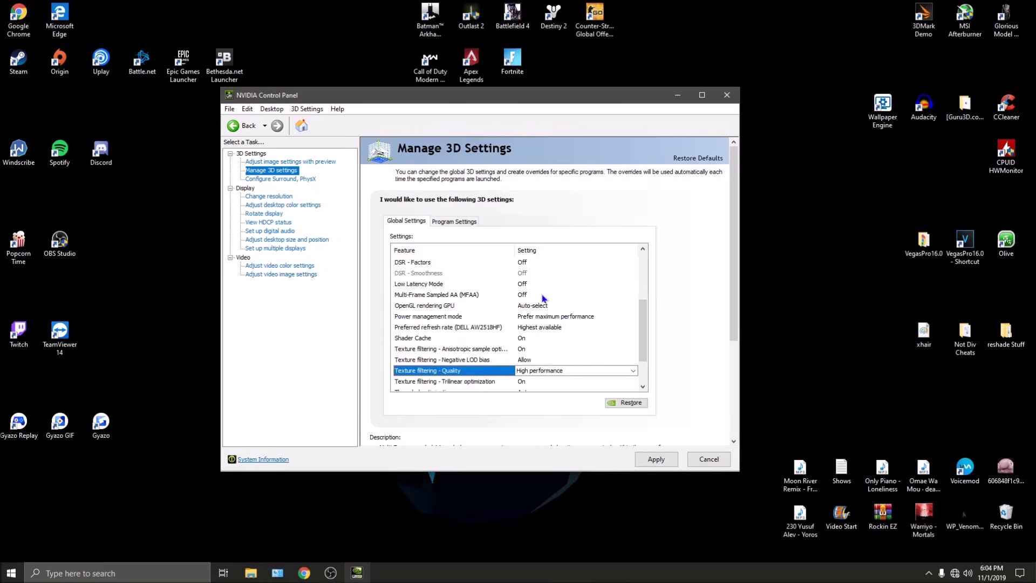
scroll(531, 342, "down", 1)
left_click(526, 337)
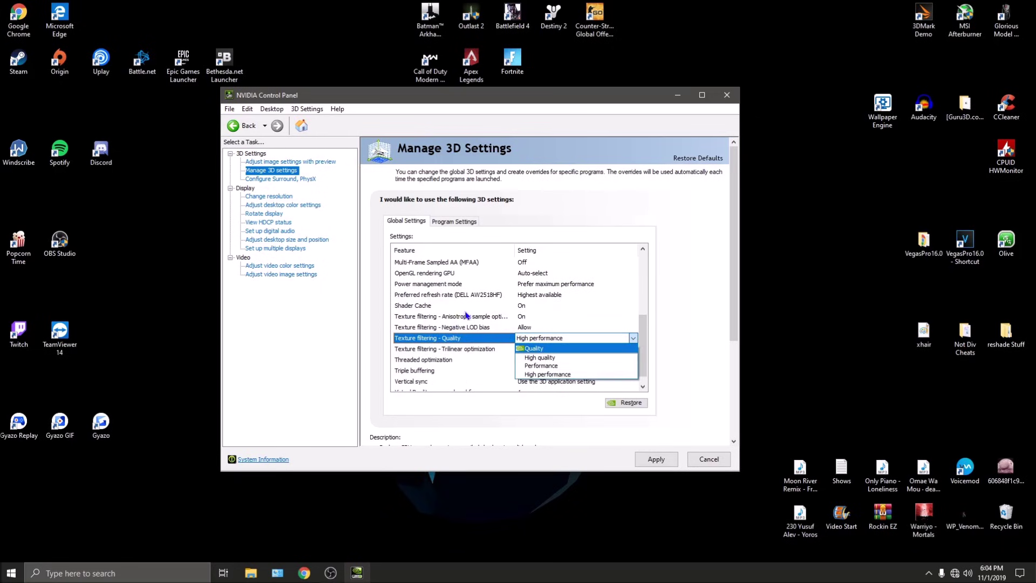
left_click(688, 339)
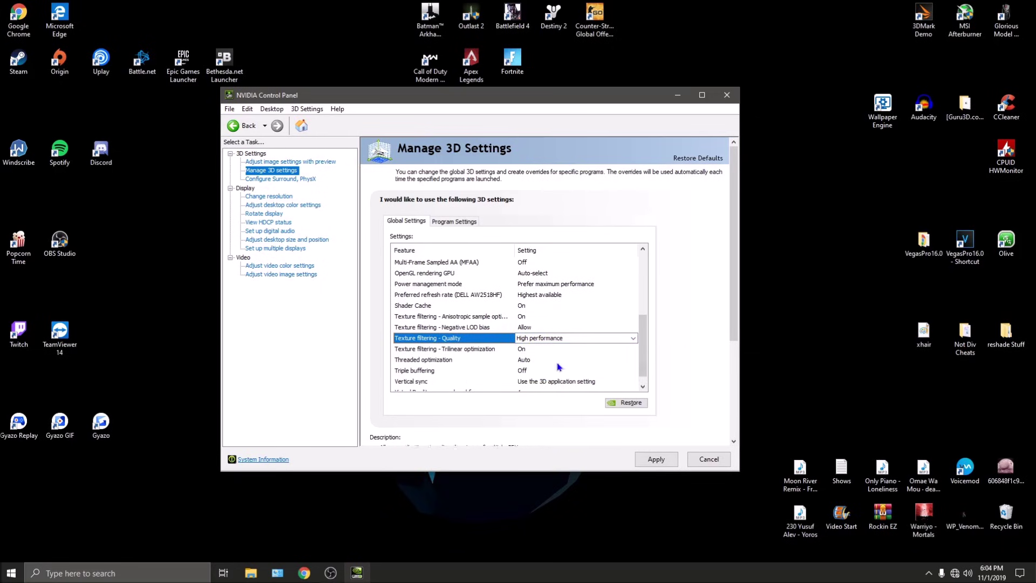
scroll(561, 316, "up", 2)
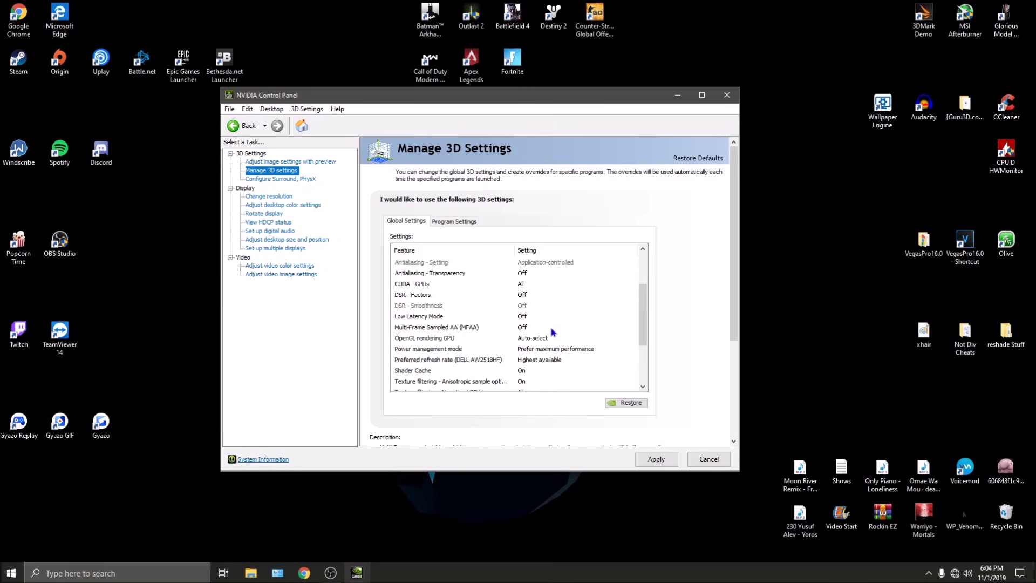
scroll(474, 300, "up", 2)
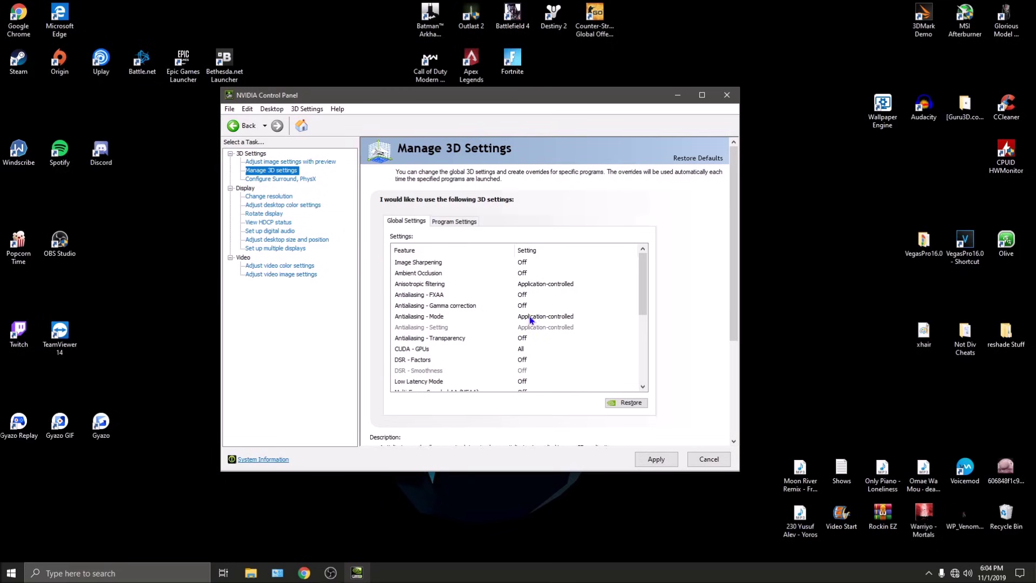
left_click(656, 459)
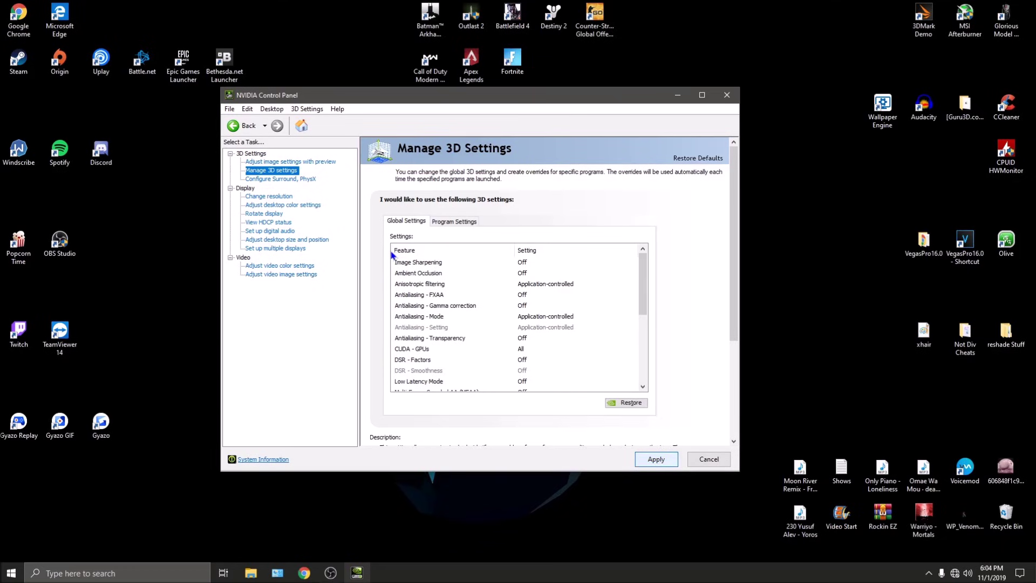
left_click(283, 162)
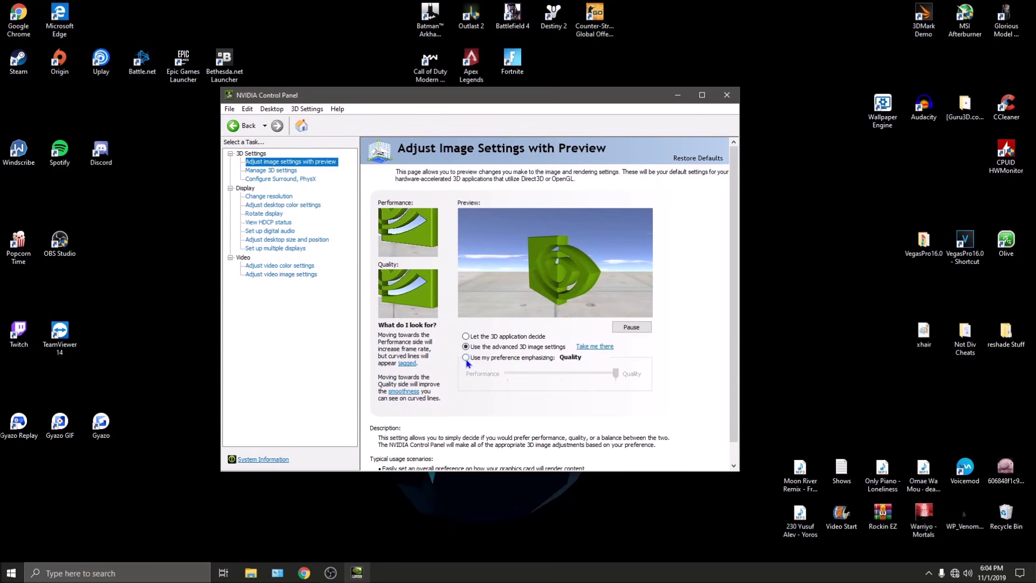
Set the image settings preference slider fully to Performance, then close NVIDIA Control Panel.
left_click(466, 358)
left_click_drag(615, 373, 507, 373)
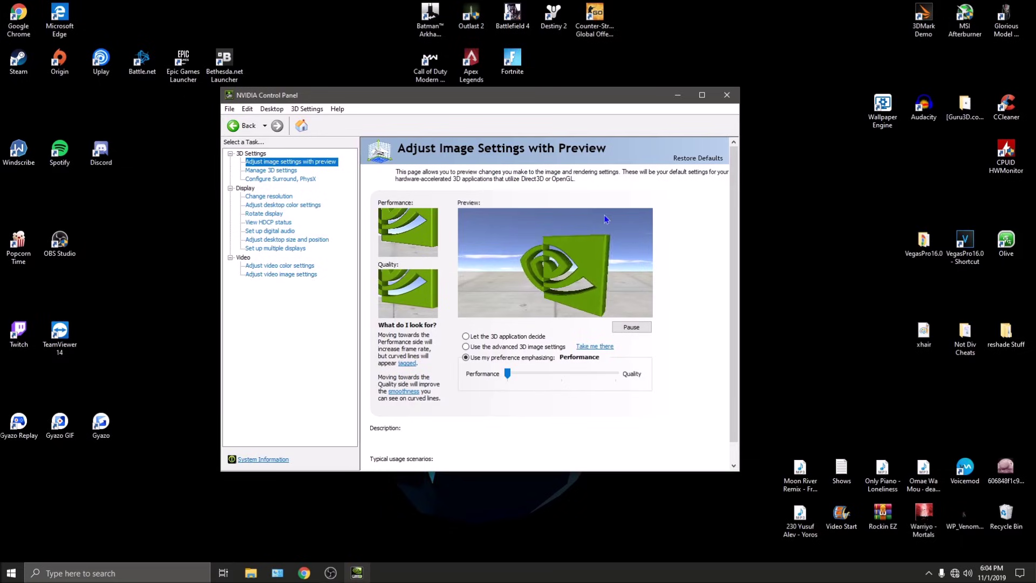
left_click(737, 95)
left_click(954, 572)
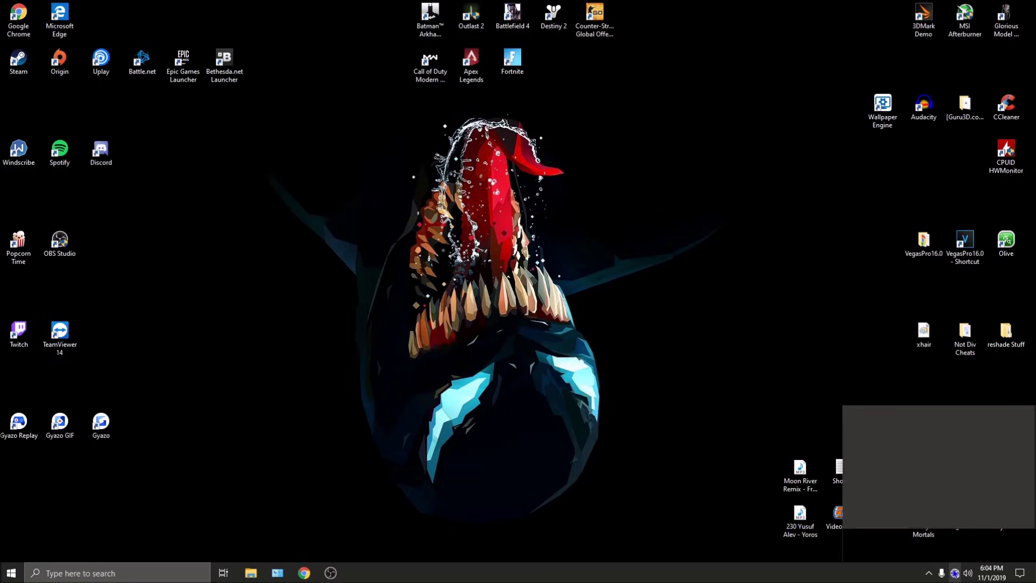